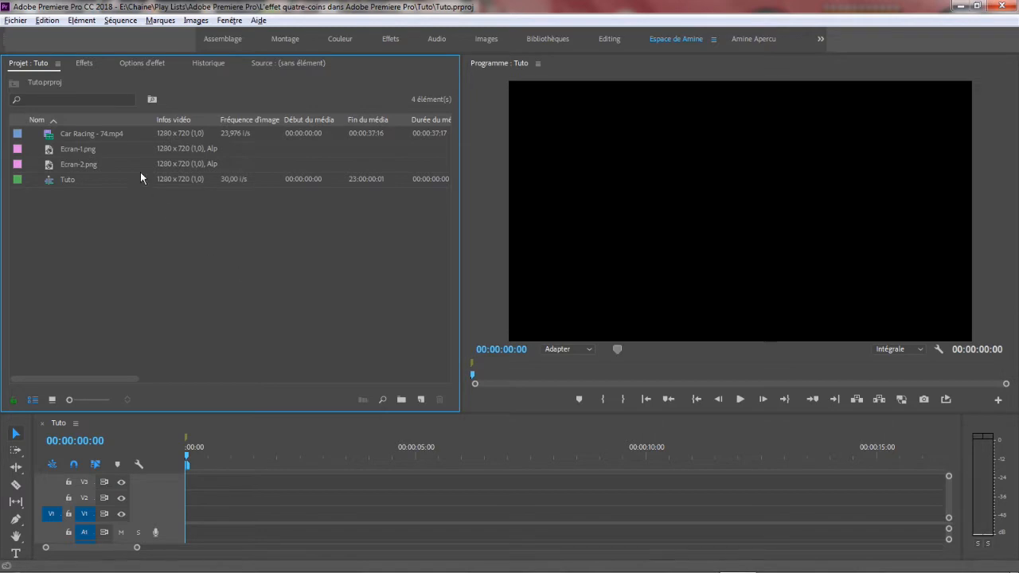
Open Car Racing - 74.mp4 in the source monitor and play about twelve seconds of it
double_click(81, 133)
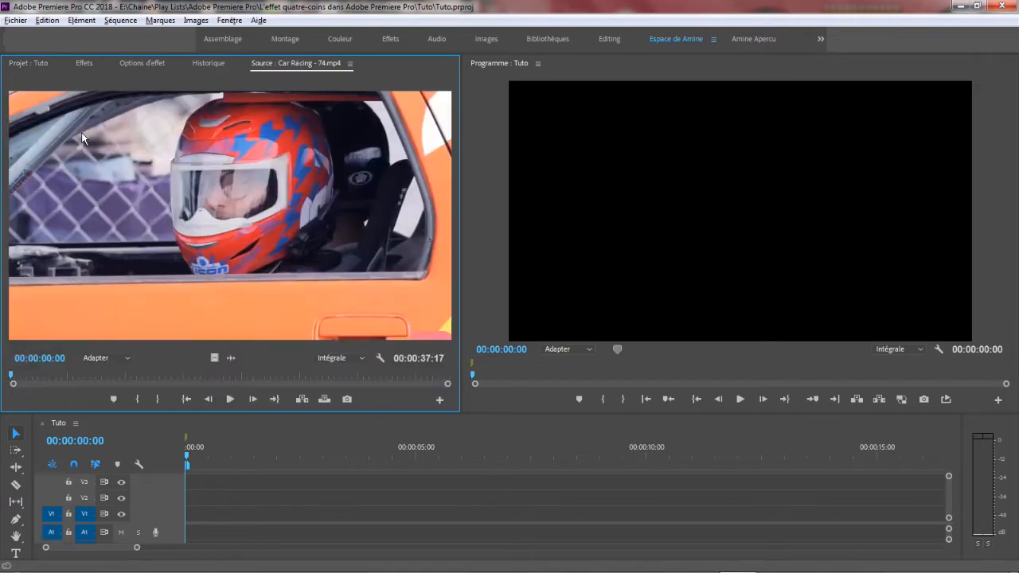
left_click(229, 398)
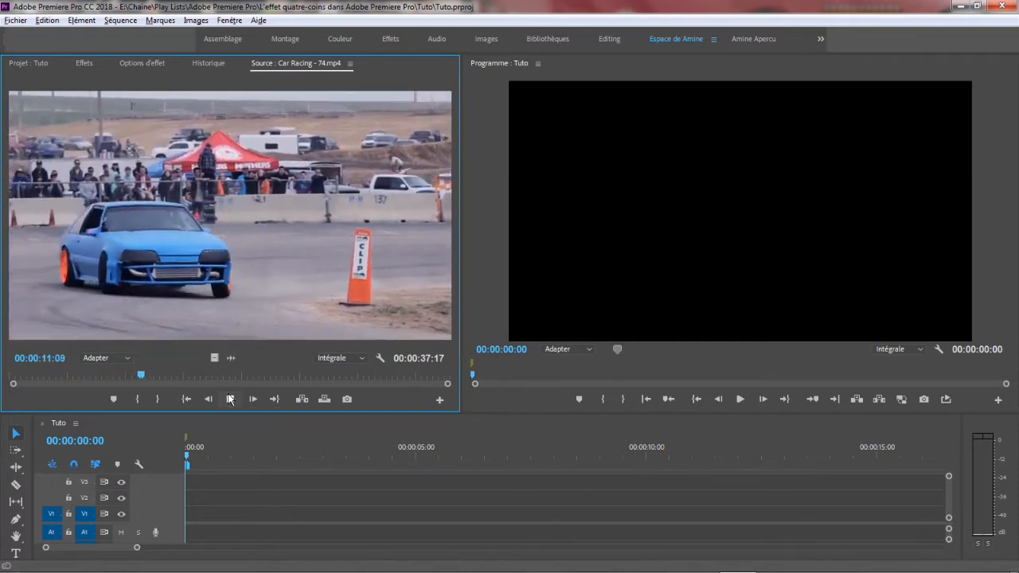
left_click(230, 398)
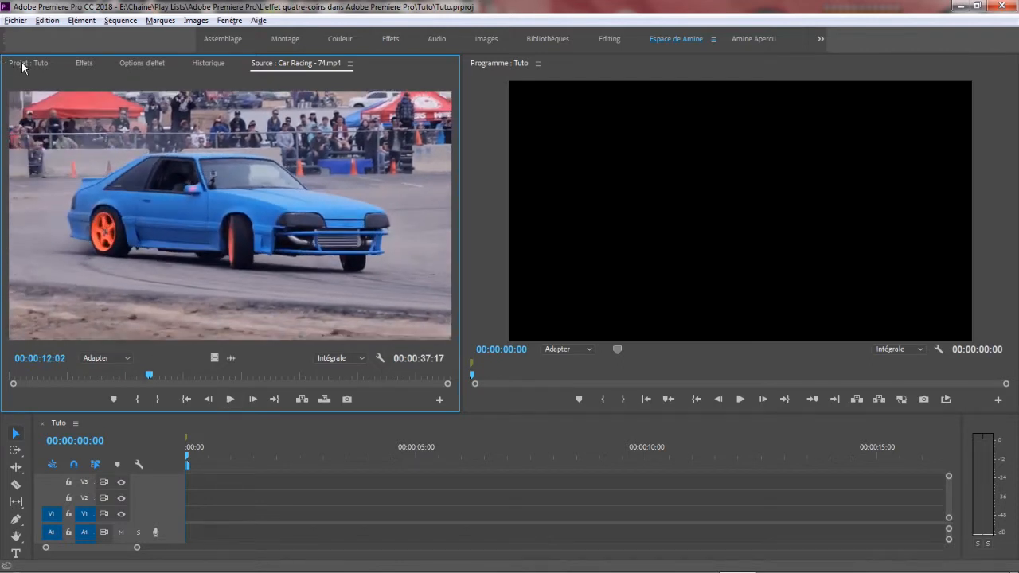
Preview the two still images Ecran-1.png and Ecran-2.png in the source monitor
left_click(22, 66)
double_click(86, 152)
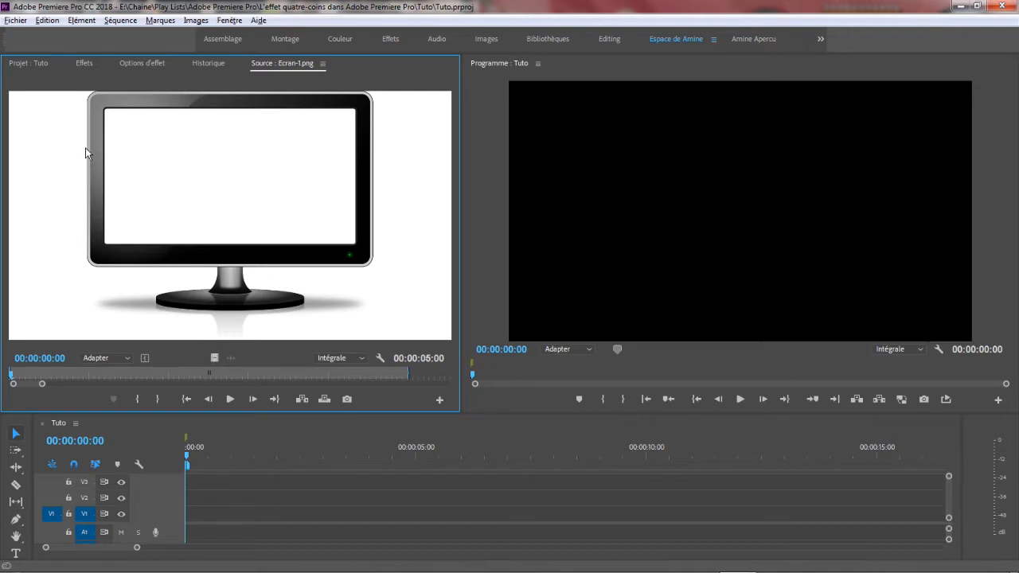
left_click(23, 64)
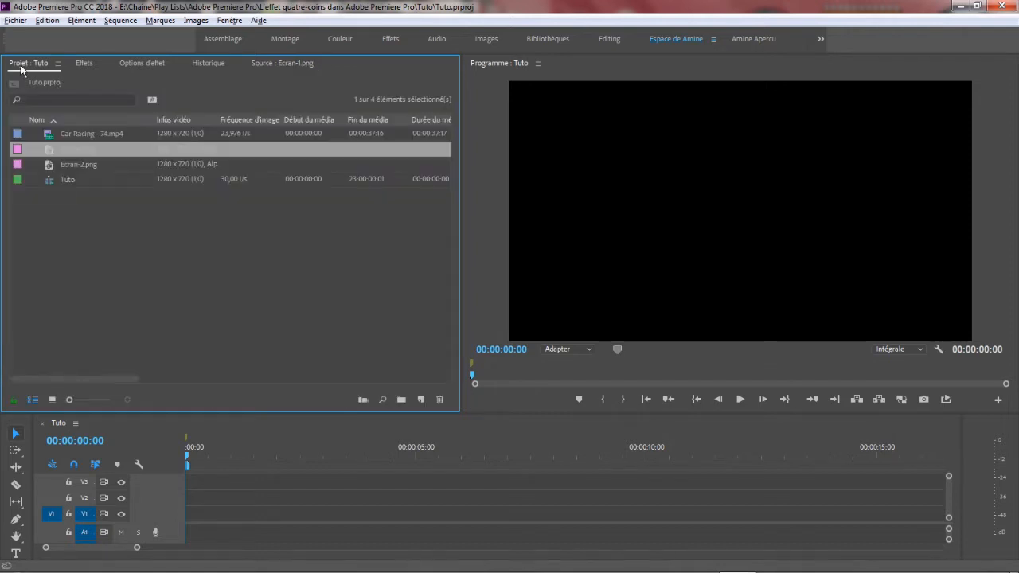
double_click(68, 167)
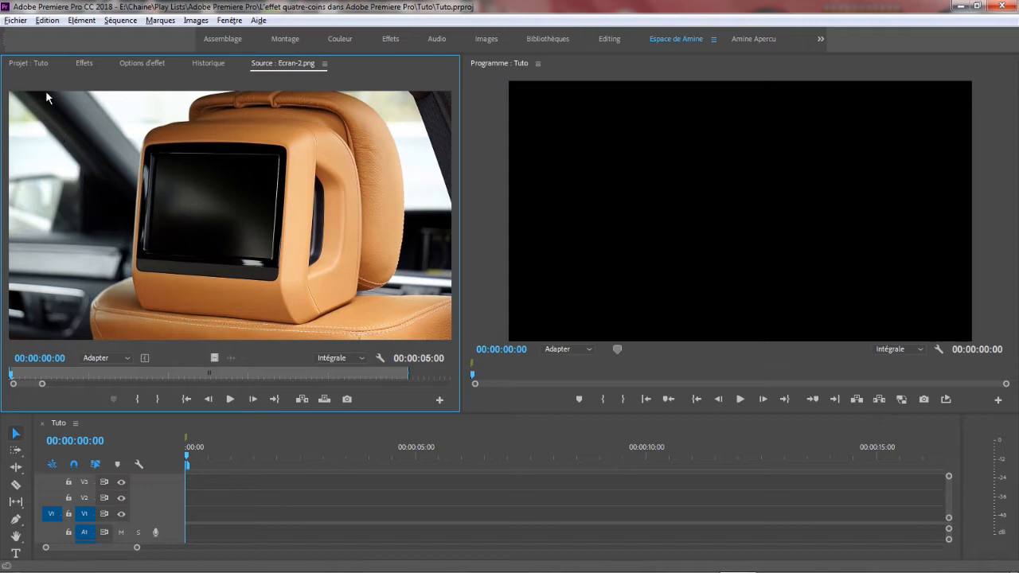
Place Ecran-1.png on track V1 and Car Racing - 74.mp4 on V2, both at the start of the Tuto sequence
left_click(32, 63)
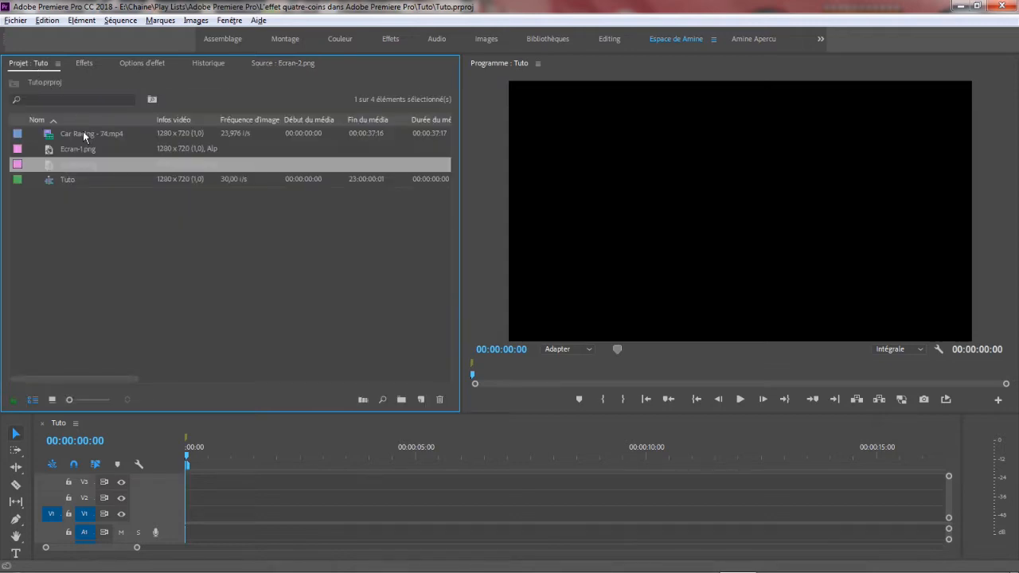
left_click(85, 151)
left_click_drag(84, 150, 194, 519)
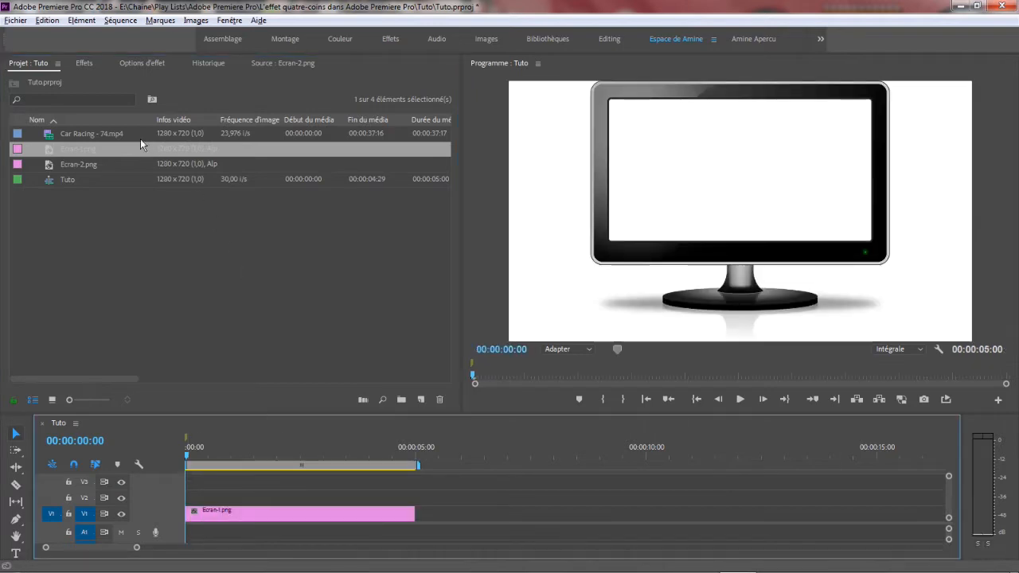
left_click_drag(96, 134, 193, 507)
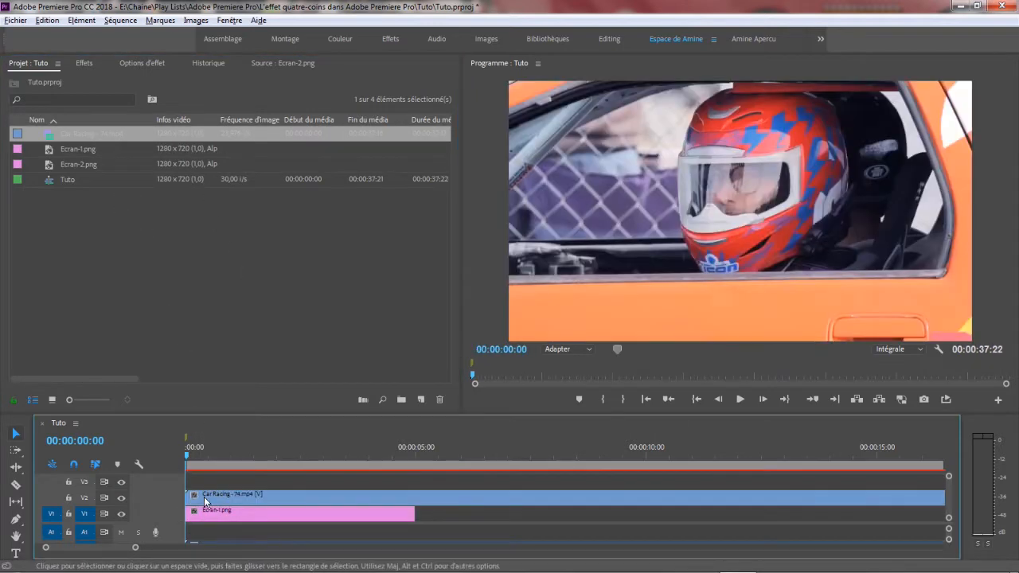
Unlink the audio of the Car Racing - 74.mp4 clip from its video and delete the audio part
right_click(205, 498)
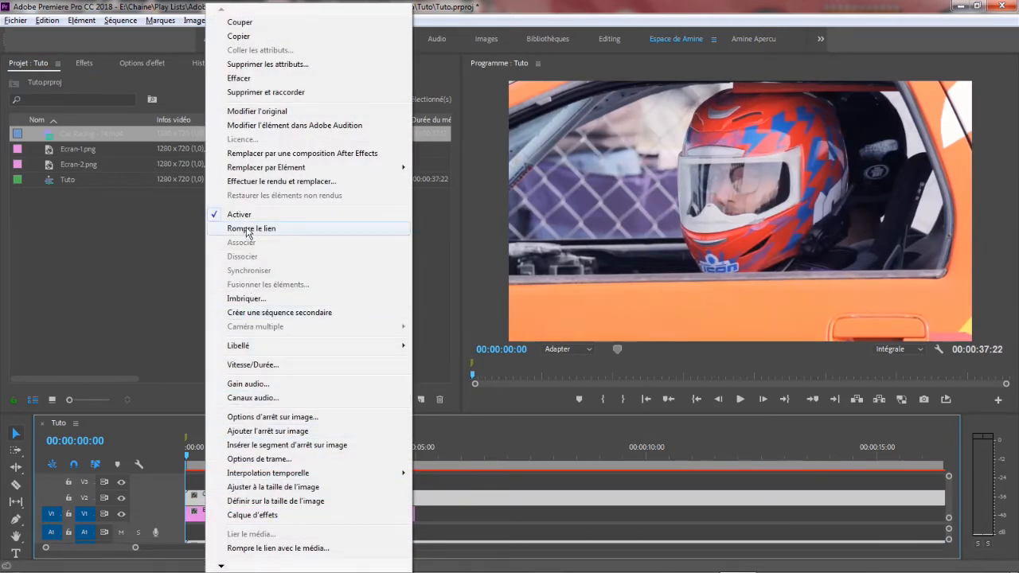
left_click(247, 229)
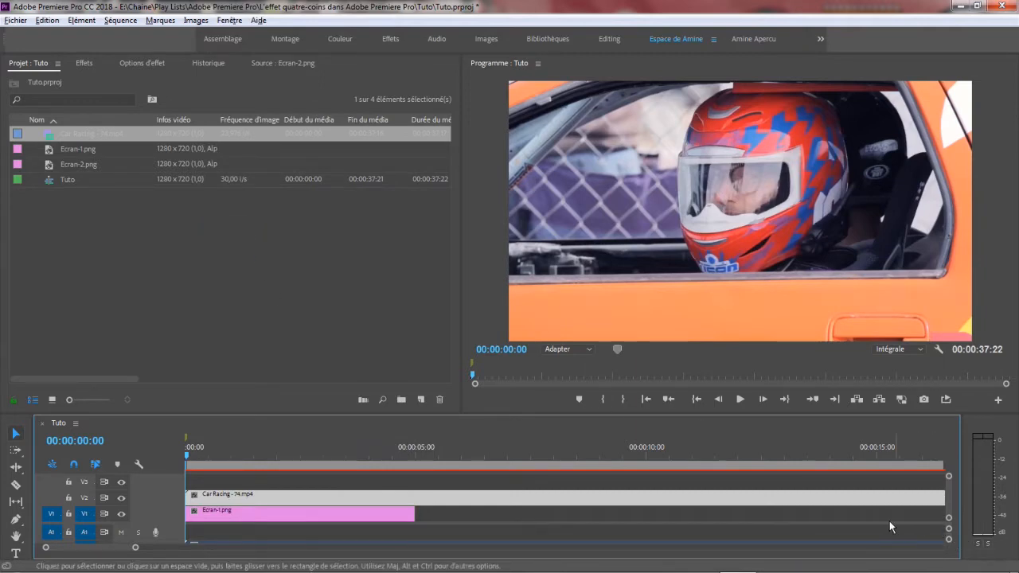
left_click_drag(151, 523, 150, 513)
left_click(237, 543)
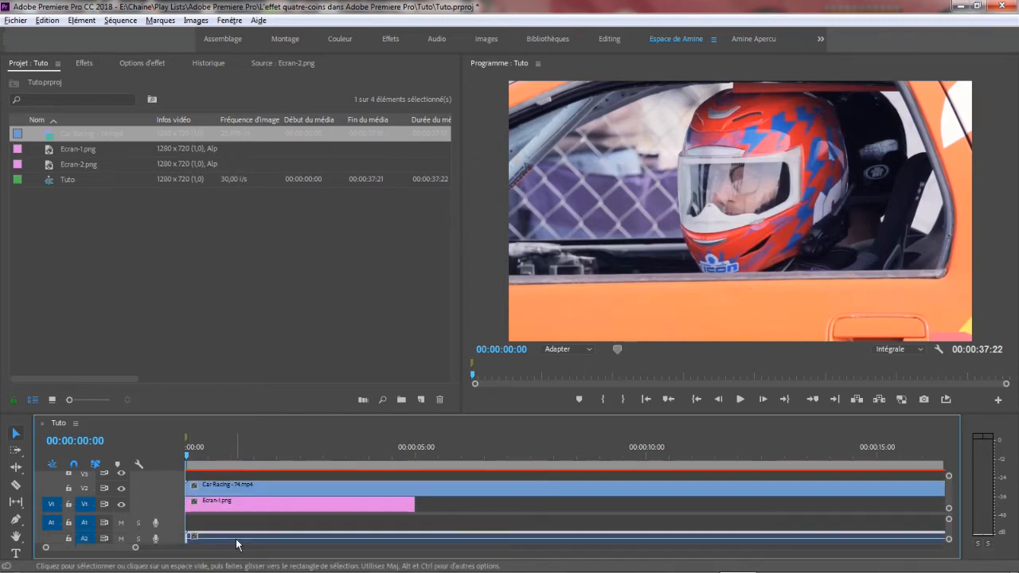
key("Delete")
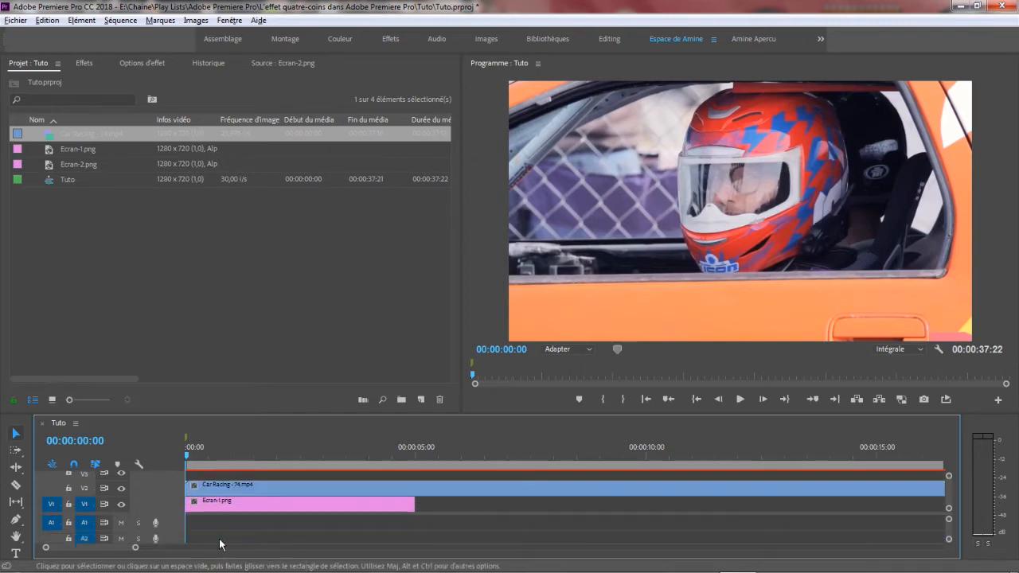
Extend the Ecran-1.png clip on V1 to match the end of the Car Racing - 74.mp4 clip
left_click_drag(145, 514, 144, 522)
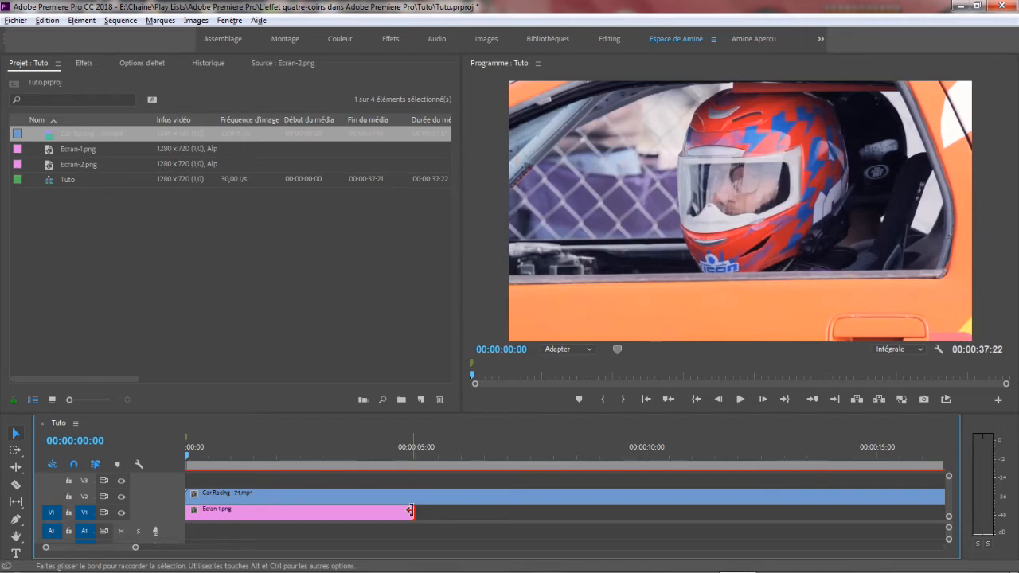
left_click_drag(135, 549, 227, 549)
left_click_drag(261, 510, 768, 532)
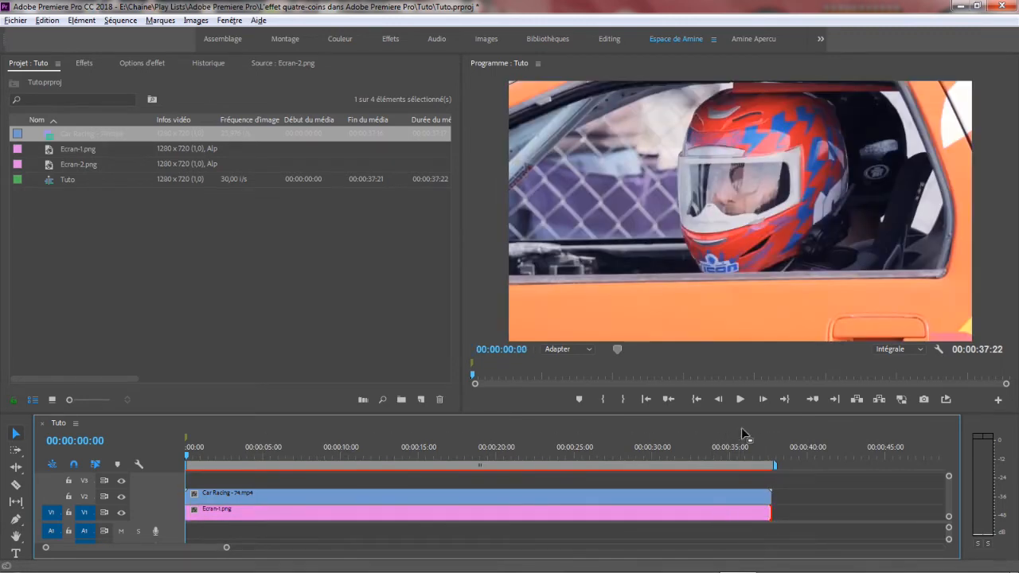
Play the beginning of the sequence and return the playhead to 00:00:00:00
left_click(739, 399)
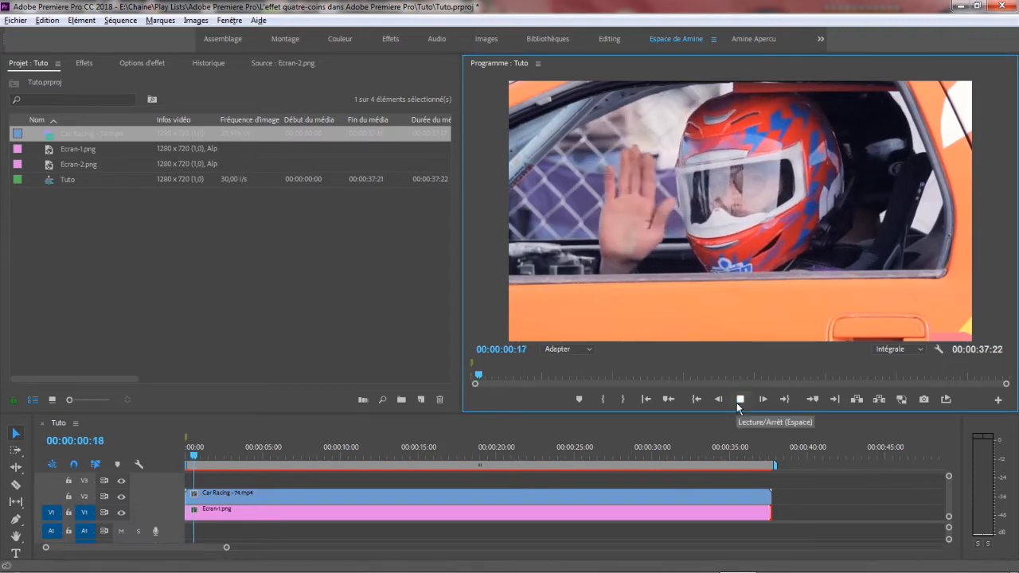
left_click(738, 399)
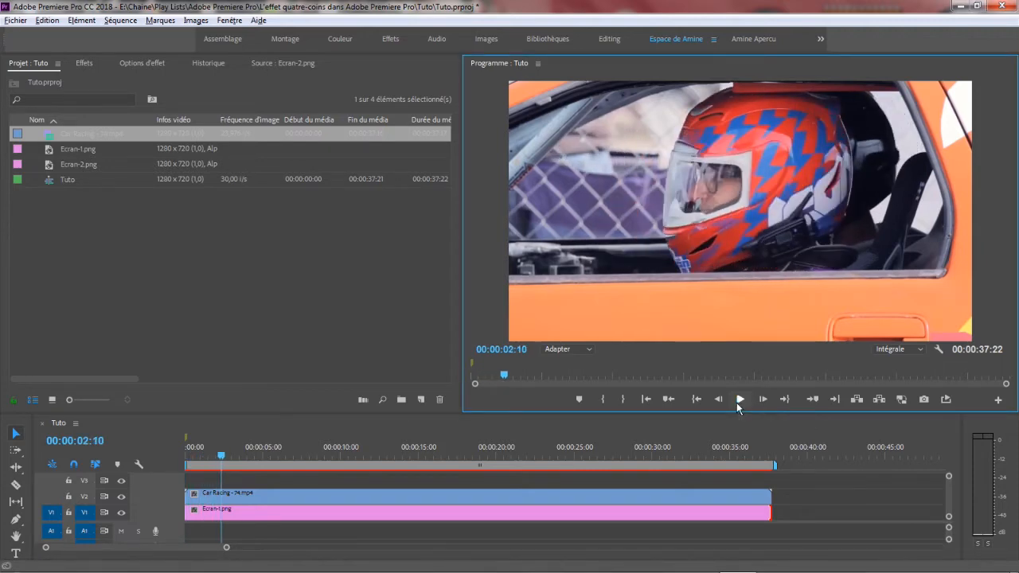
left_click(695, 400)
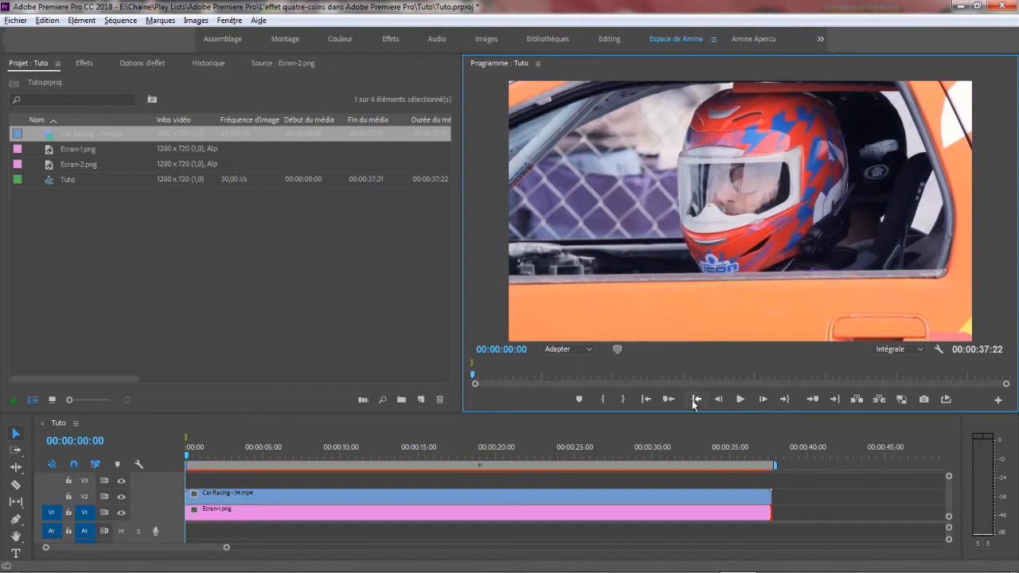
Find the Quatre coins video effect by searching for QUAT and apply it to the Car Racing - 74.mp4 clip on V2
left_click(394, 492)
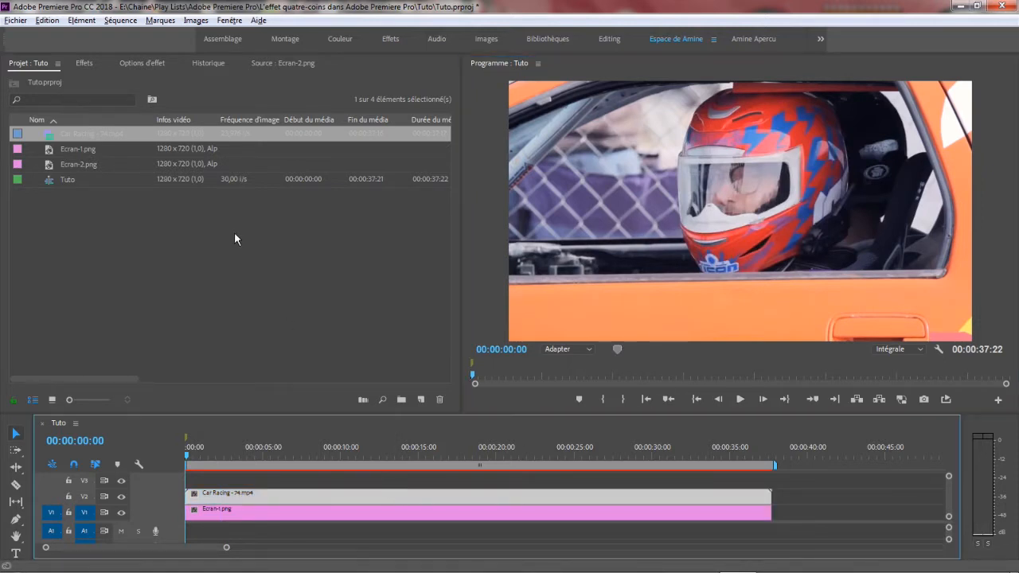
left_click(85, 64)
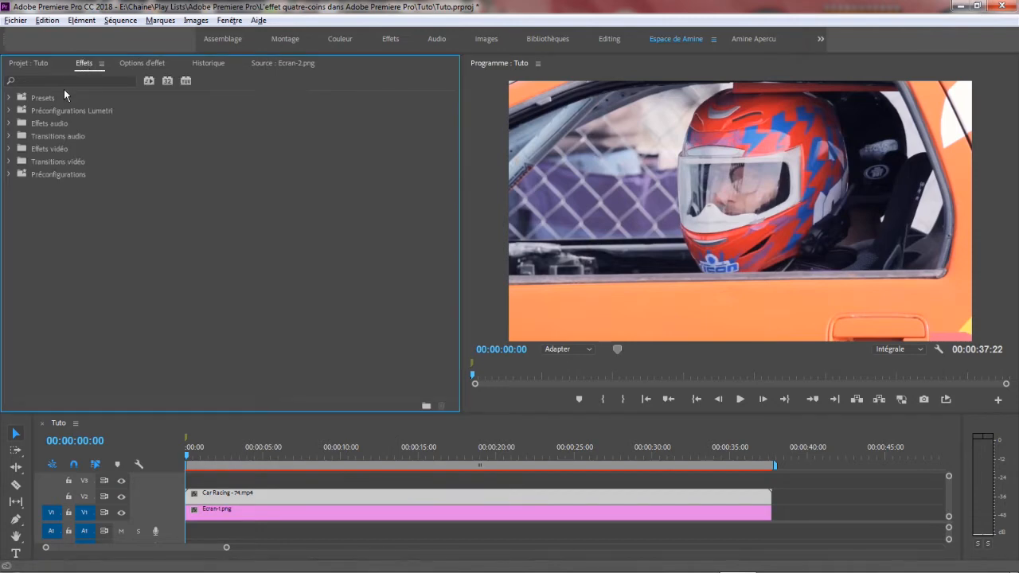
left_click(58, 81)
type("Q")
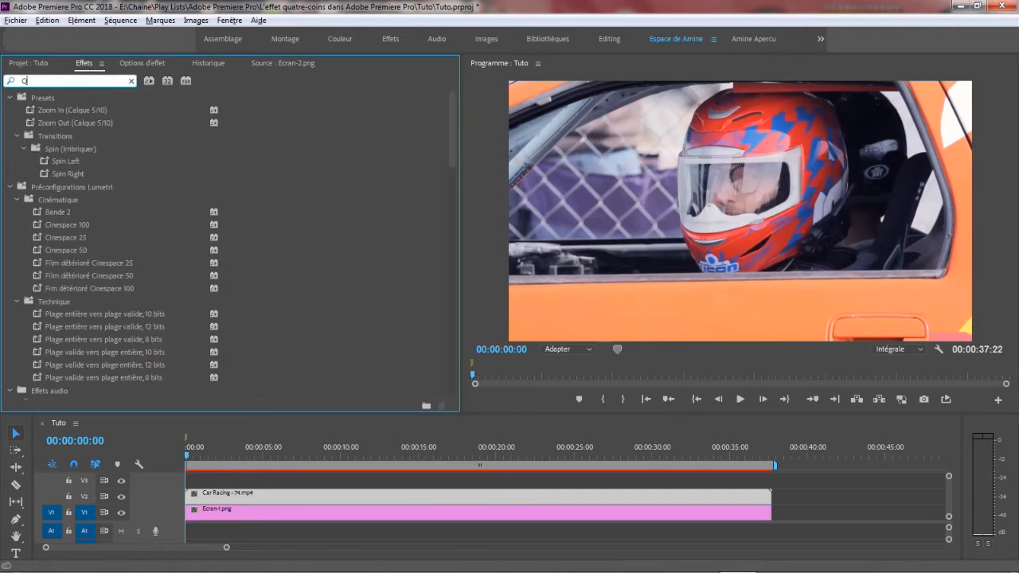
type("UAT")
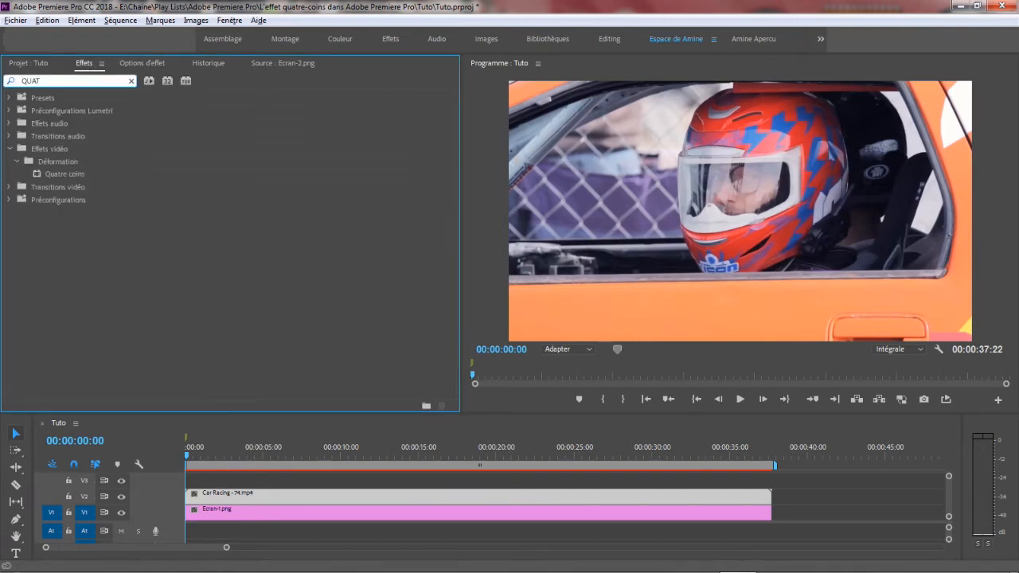
left_click(57, 177)
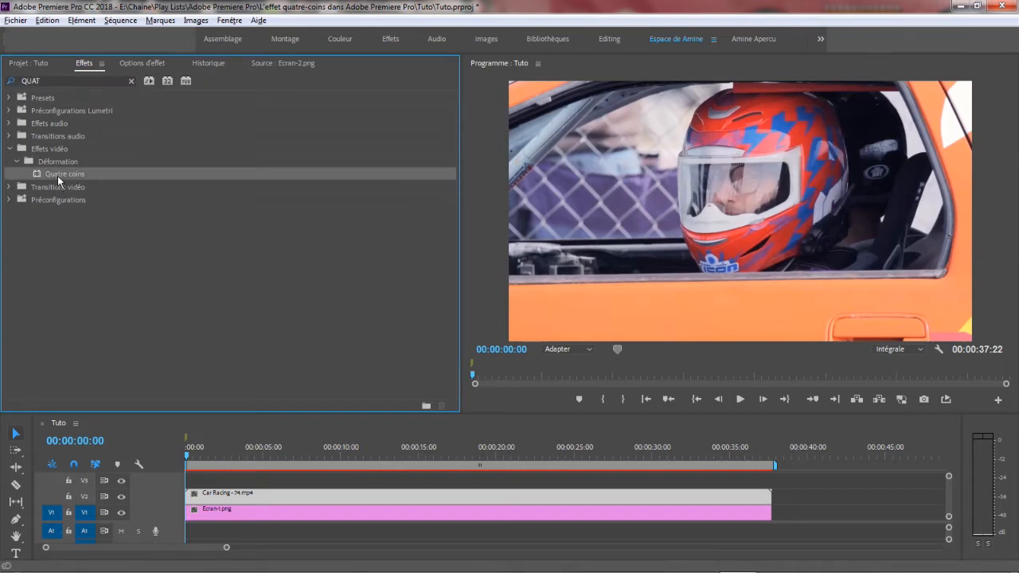
left_click_drag(58, 176, 261, 495)
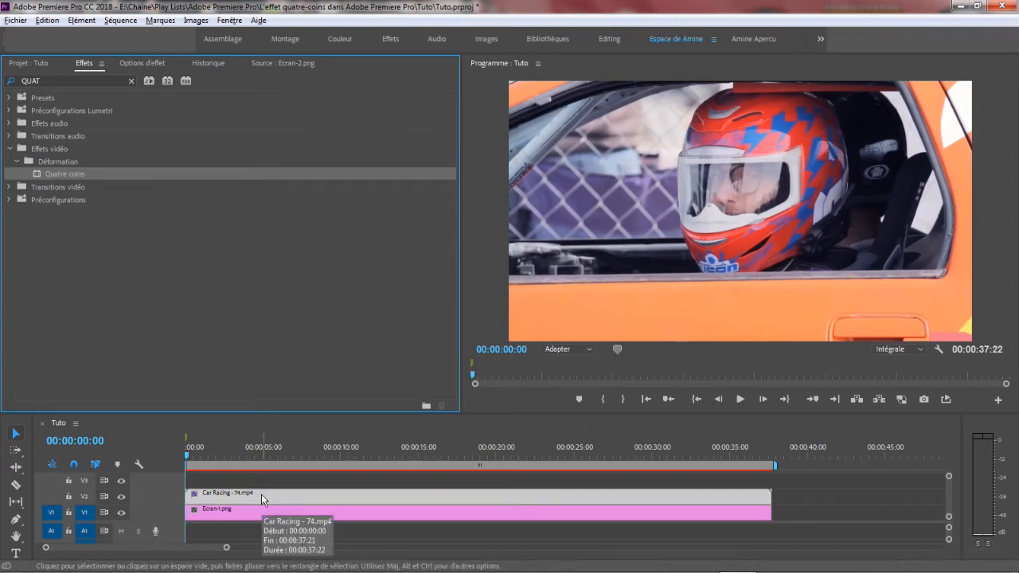
Move the clip's Quatre coins corners onto the monitor's screen: upper left about 278, 46, upper right 996, 50, lower right 1000, 446, lower left 278, 446
left_click(127, 63)
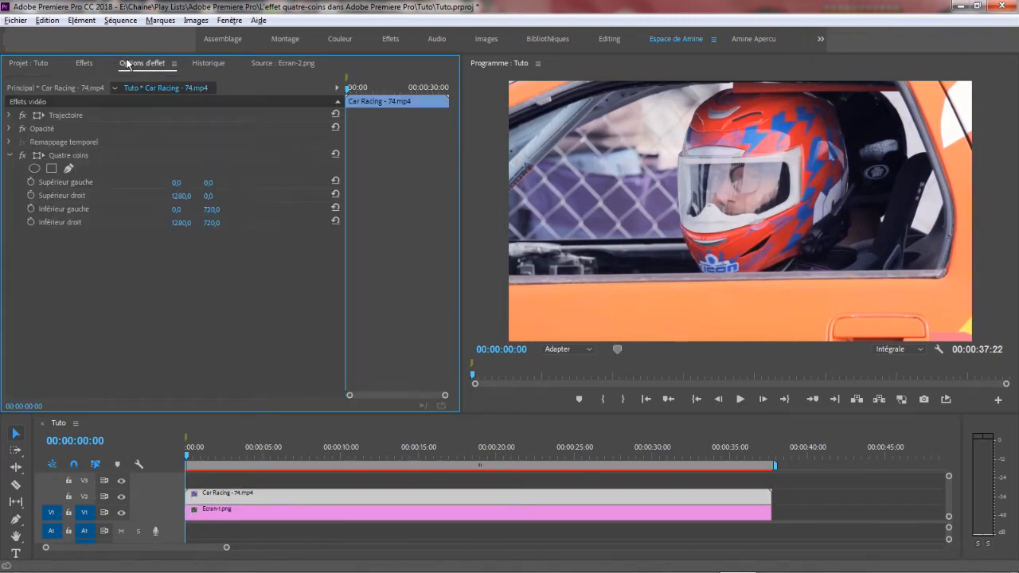
left_click(66, 156)
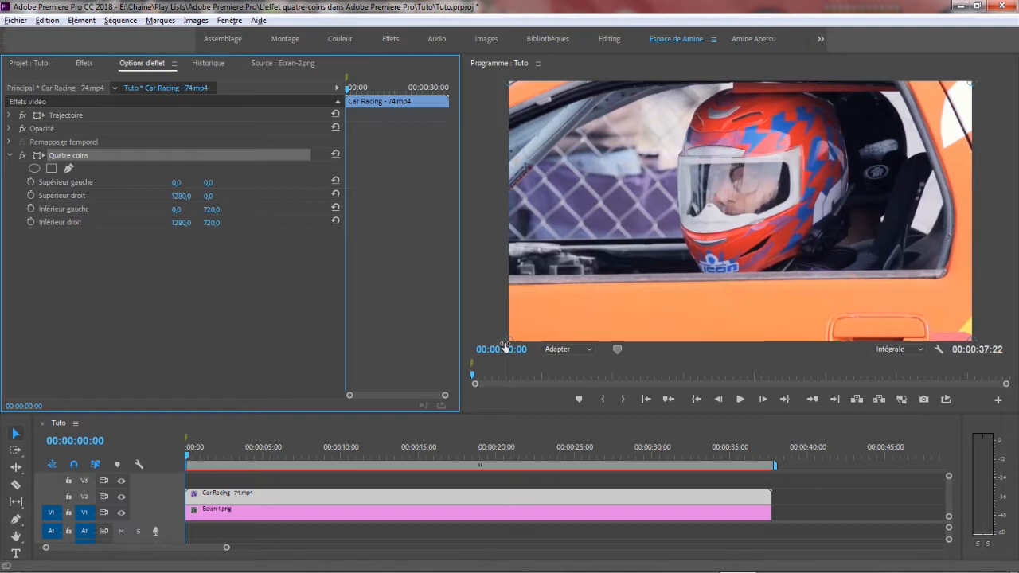
left_click(590, 351)
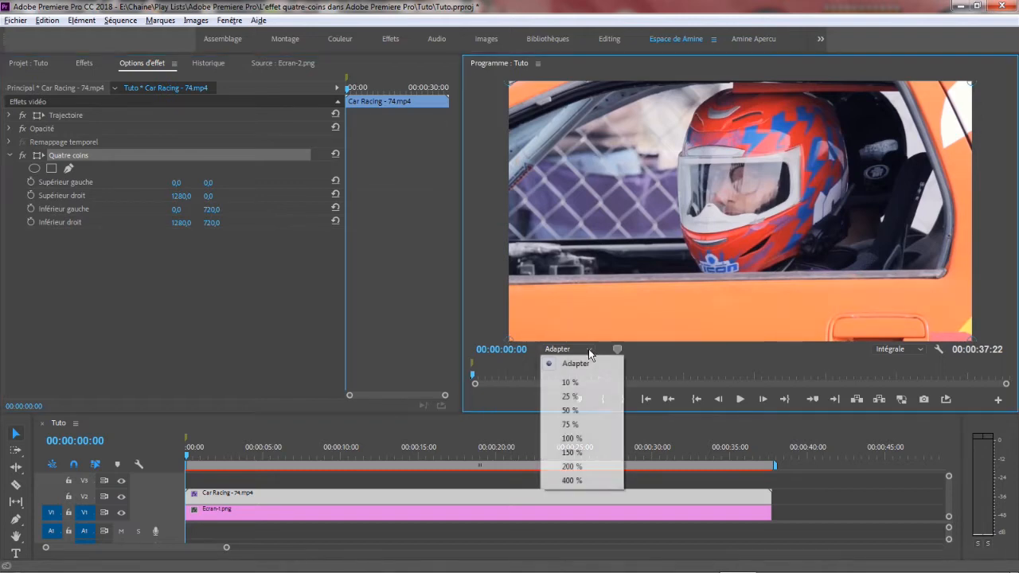
left_click(580, 410)
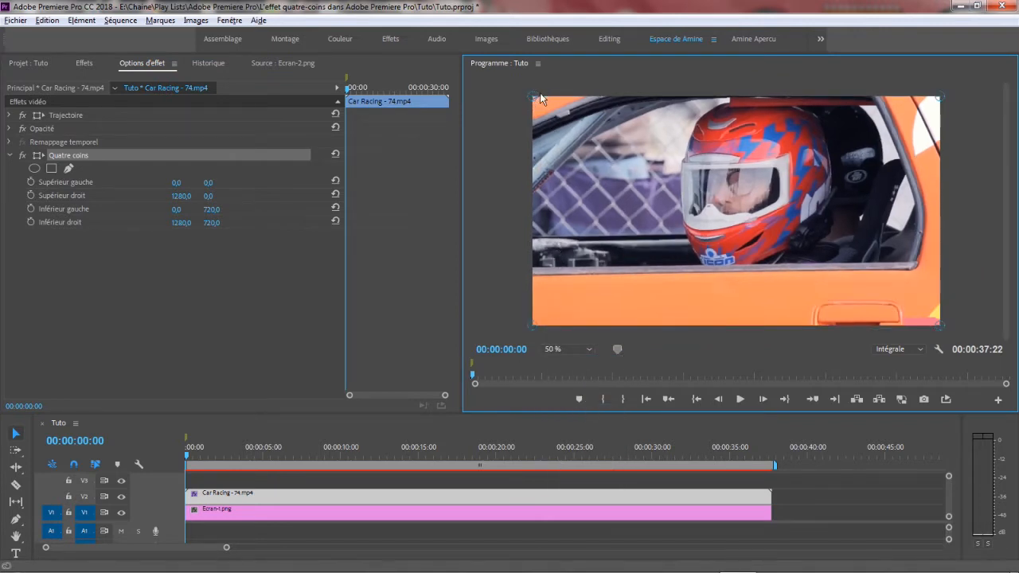
left_click_drag(536, 99, 620, 114)
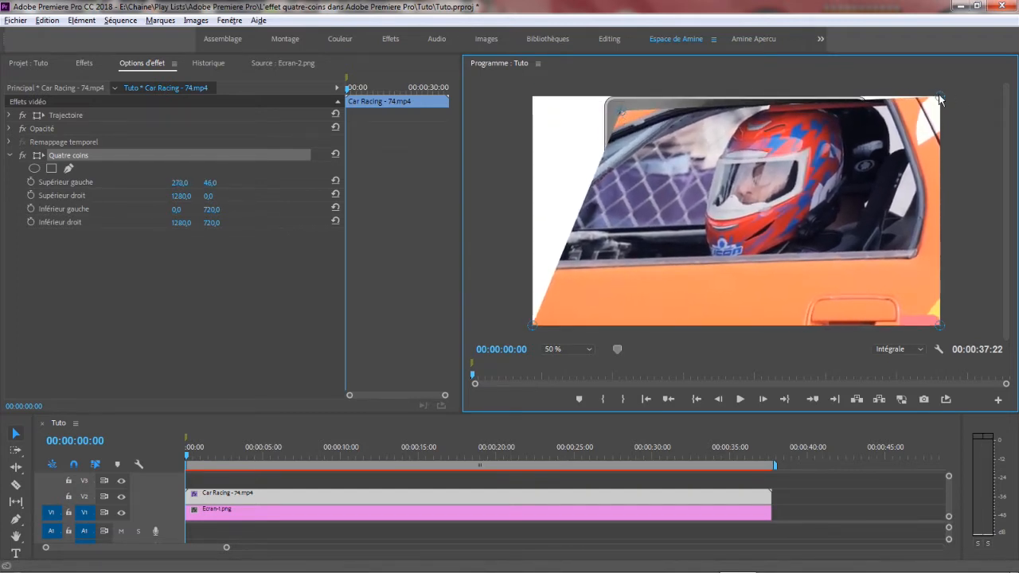
left_click_drag(939, 95, 850, 113)
left_click_drag(940, 324, 851, 243)
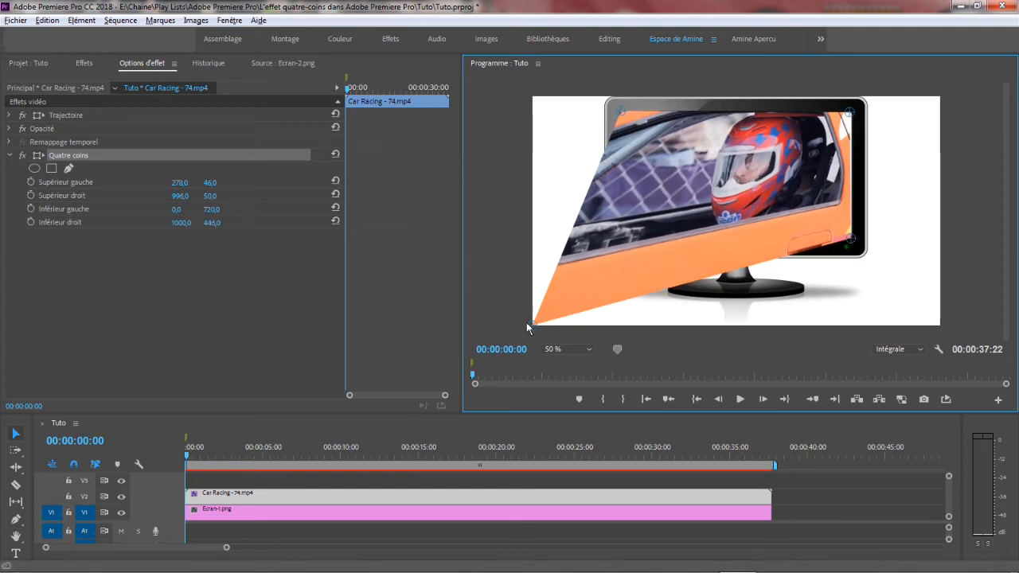
left_click_drag(532, 324, 622, 243)
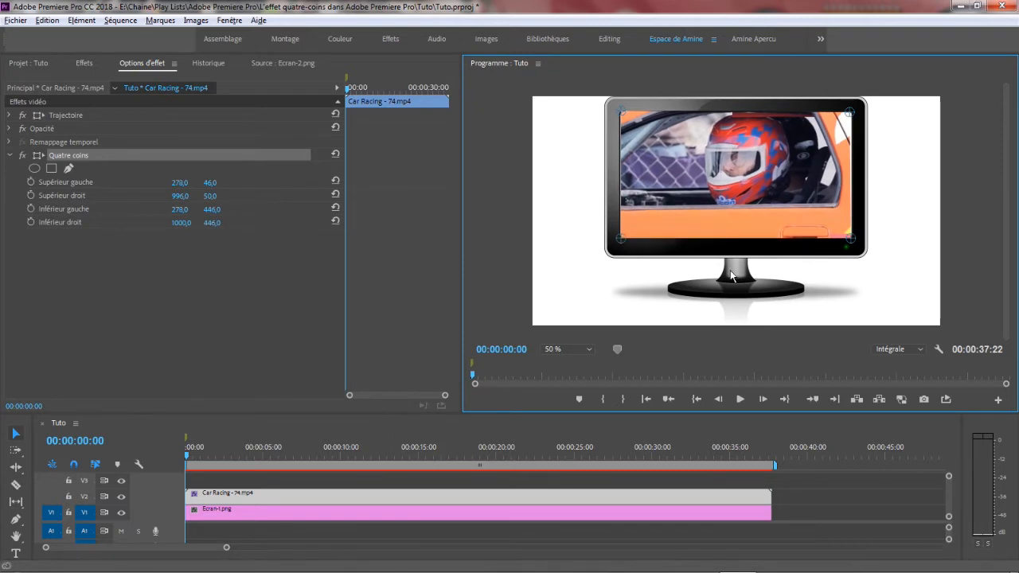
Refine the lower-left Quatre coins corner against the monitor's bezel at 400% magnification, placing it at about 275.5, 442.5
left_click(589, 348)
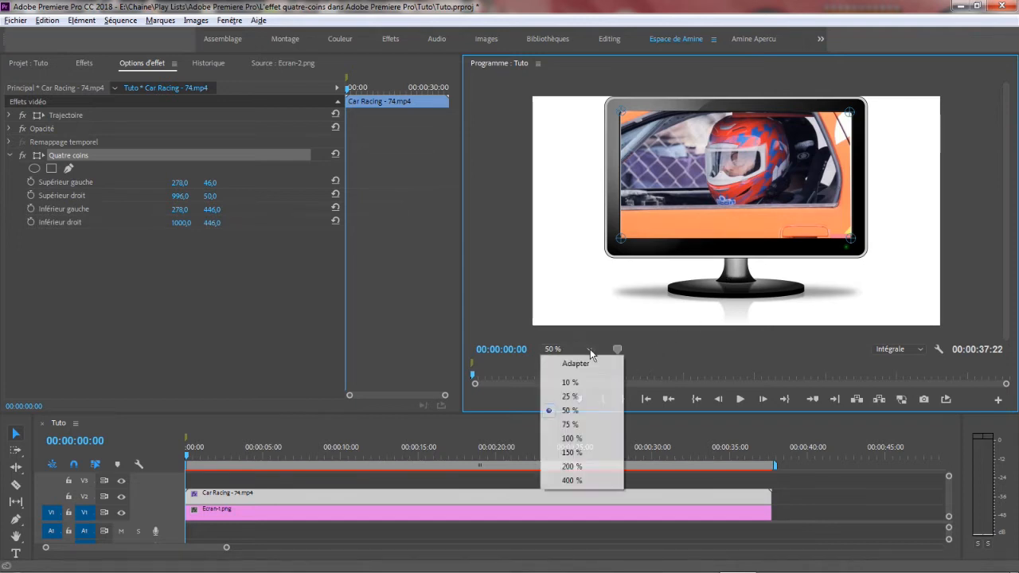
left_click(572, 480)
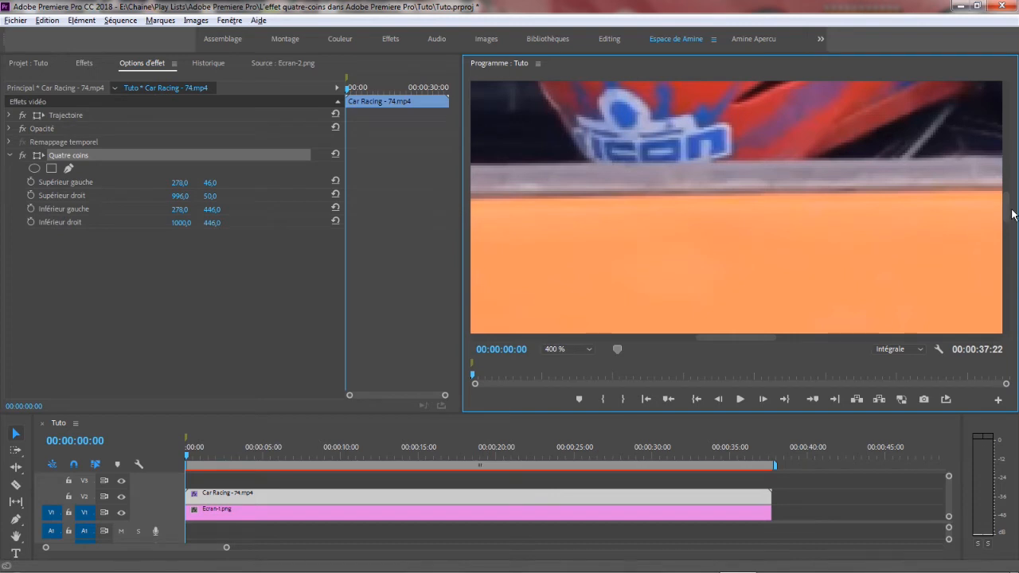
left_click_drag(1010, 209, 1005, 231)
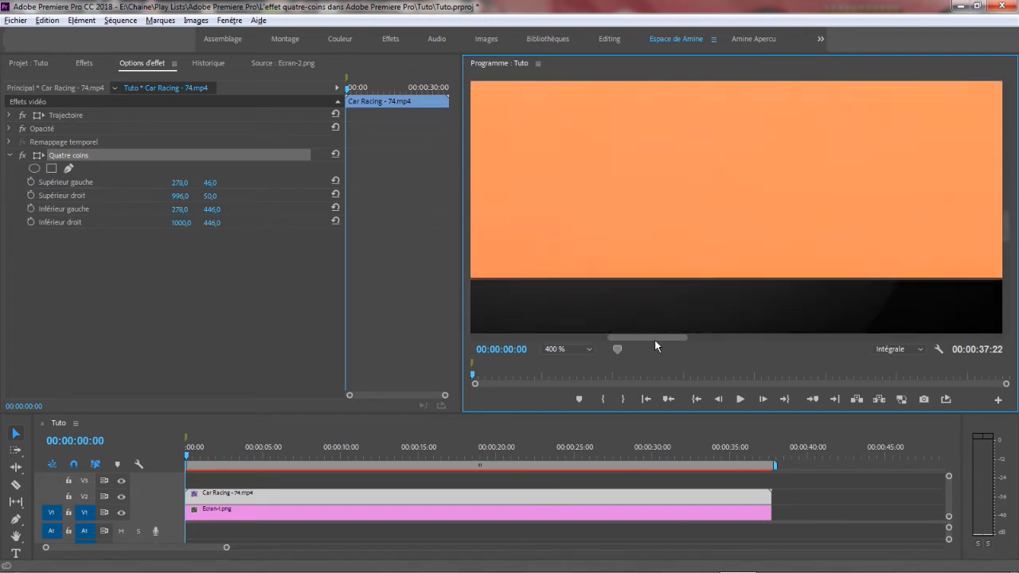
left_click_drag(655, 340, 637, 340)
left_click_drag(635, 282, 627, 269)
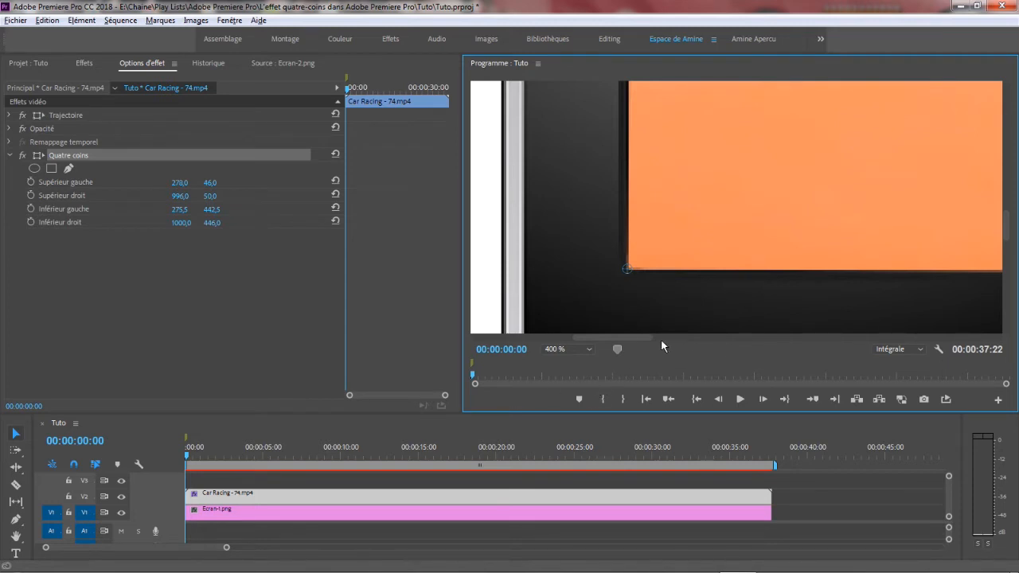
Refine the Quatre coins right-hand corners against the monitor's bezel: lower right at about 1003.5, 443.5 and upper right at about 1002.8, 48
left_click_drag(637, 338, 883, 352)
left_click_drag(789, 276, 798, 272)
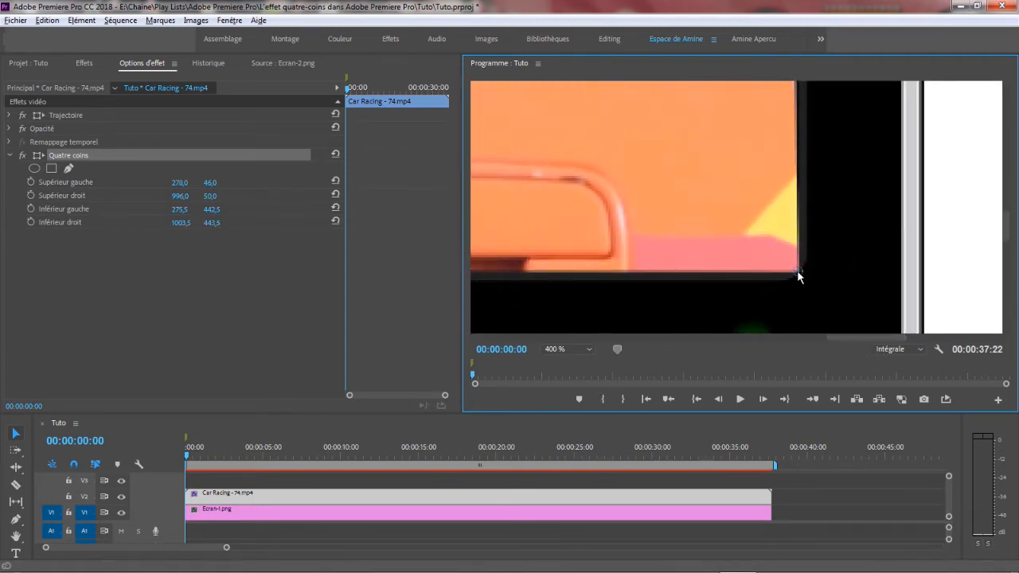
left_click_drag(1007, 247, 997, 137)
left_click_drag(778, 195, 792, 195)
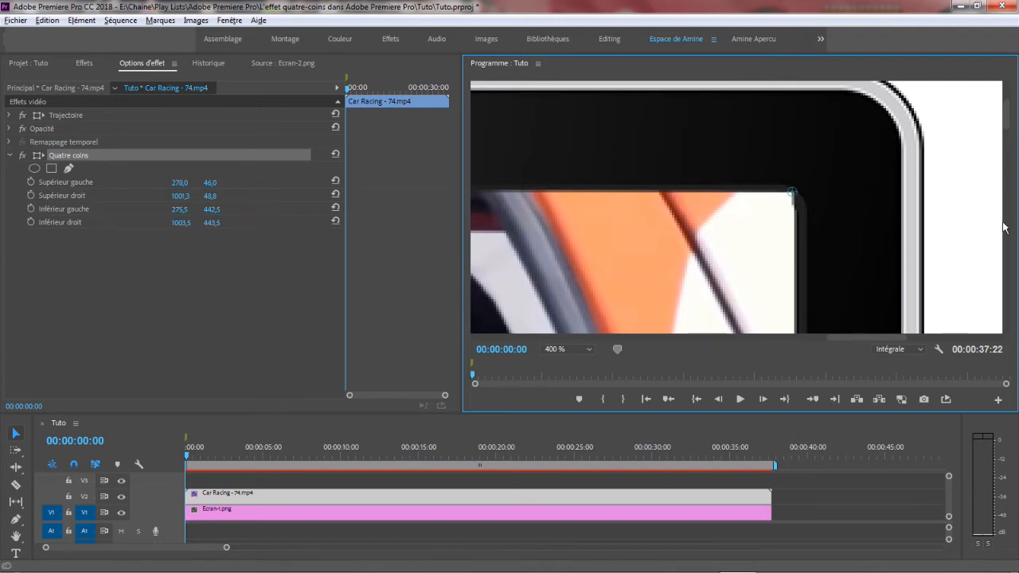
left_click(1009, 255)
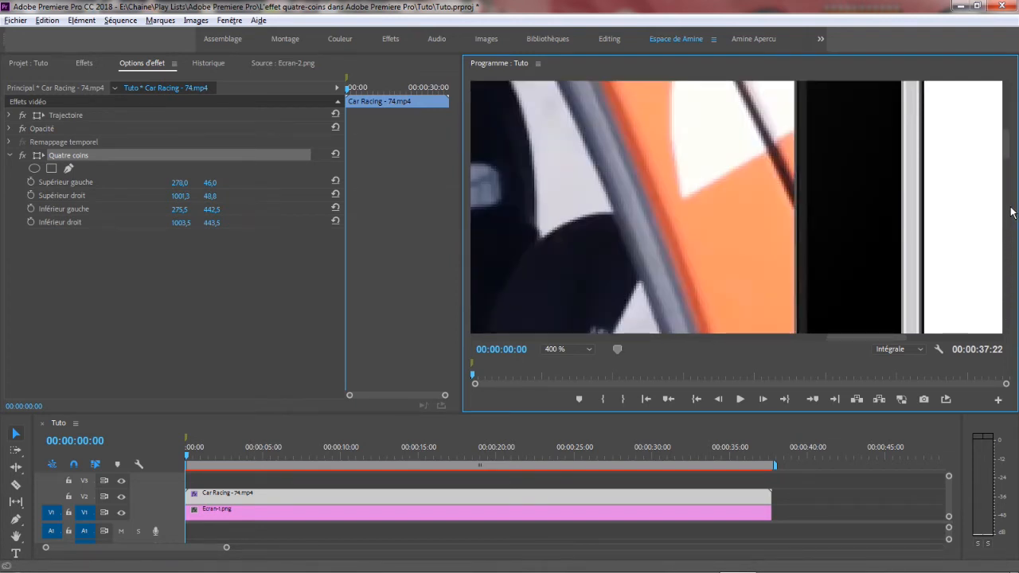
left_click(1010, 110)
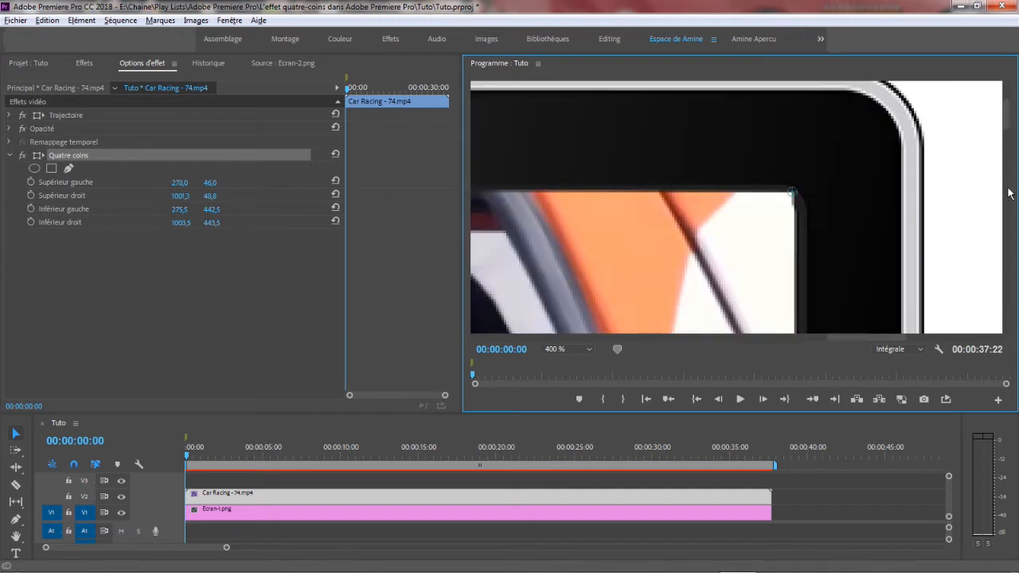
left_click_drag(1009, 193, 1015, 113)
left_click_drag(793, 148, 796, 146)
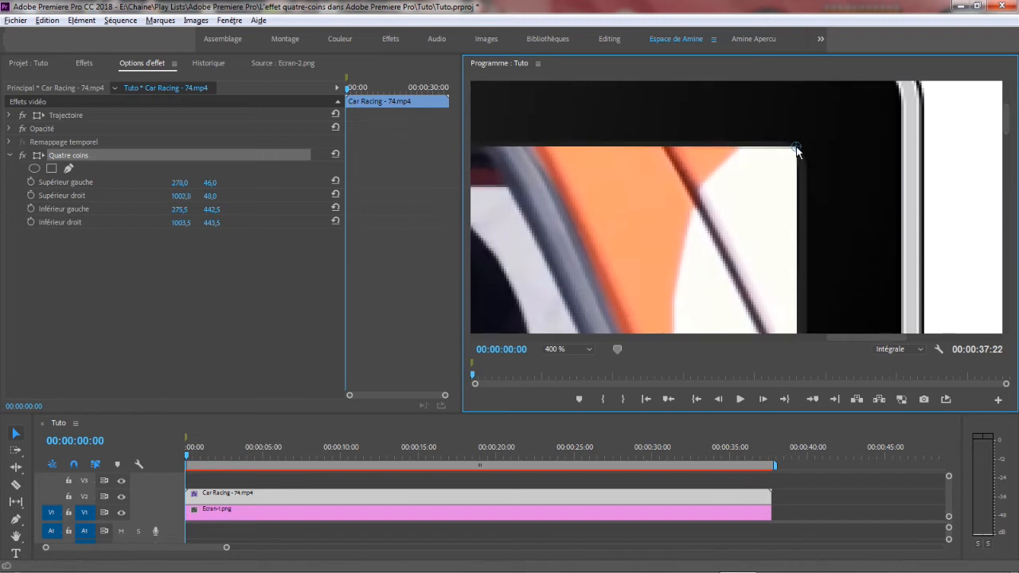
left_click(1005, 260)
left_click_drag(1005, 259, 1008, 109)
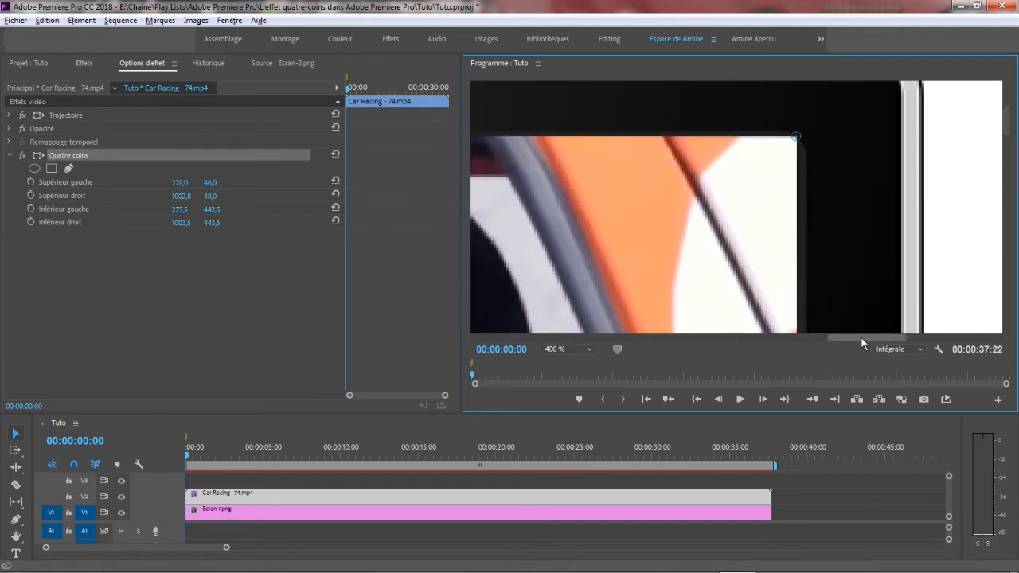
Extend the clip's left side to the bezel by placing the upper-left corner at about 271, 45.2 and the lower-left at about 272, 443
left_click_drag(861, 336, 607, 338)
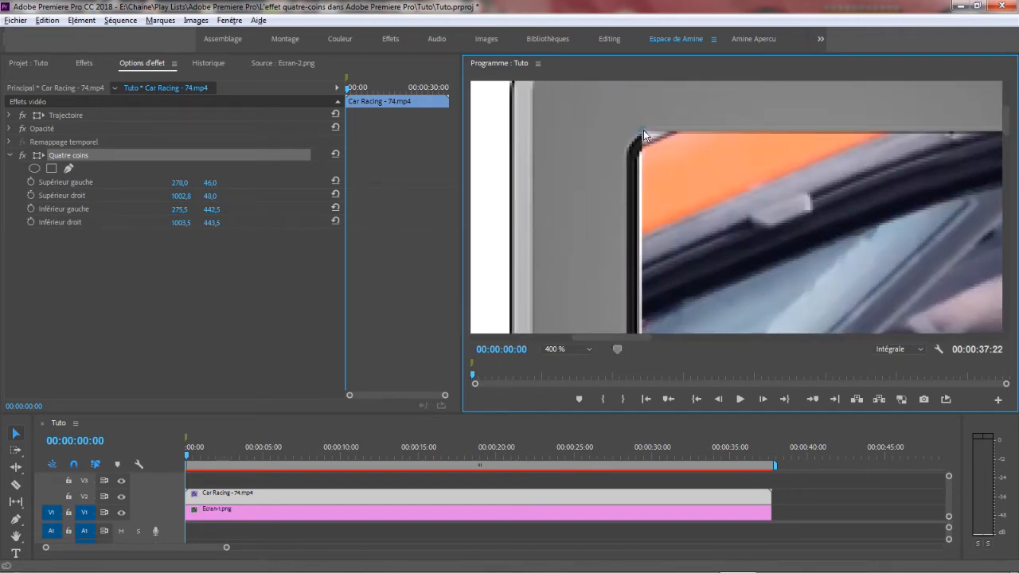
left_click_drag(643, 135, 624, 134)
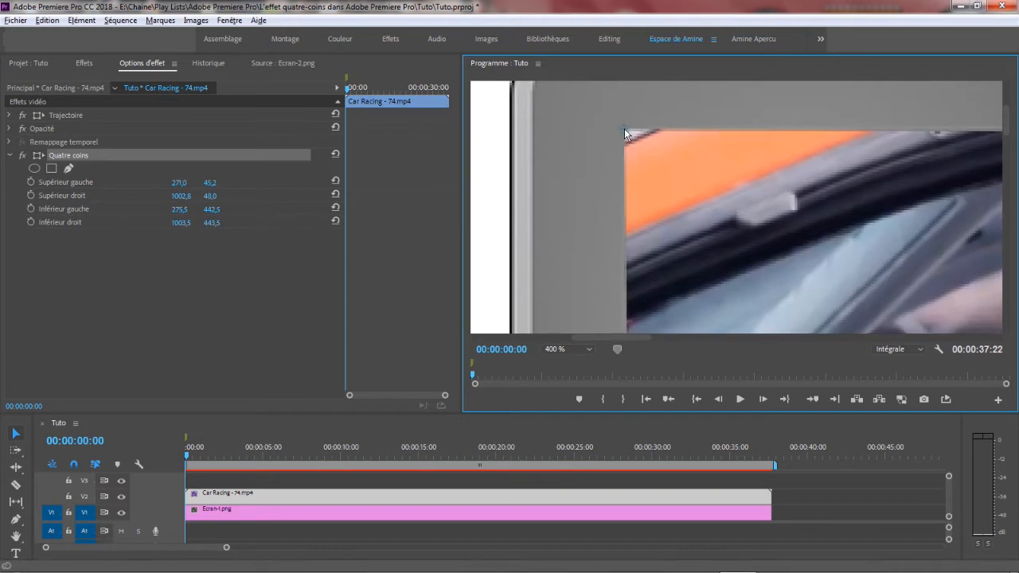
left_click(1006, 250)
left_click_drag(1007, 250, 1007, 230)
left_click_drag(637, 283, 626, 289)
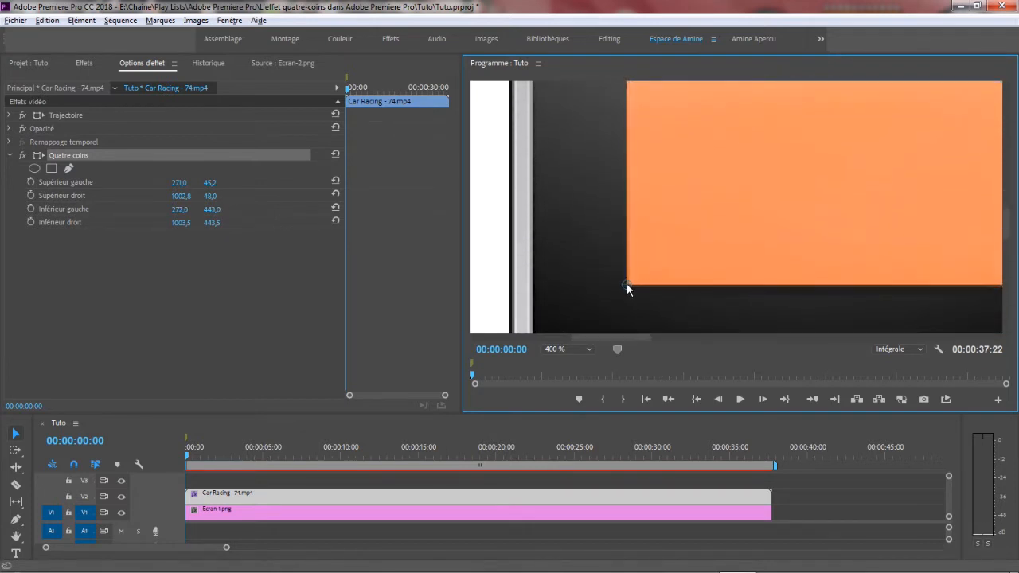
Examine the clip's edges along the monitor's bezel at 150% magnification, going from the lower-left corner around to the right side
left_click(590, 348)
left_click(587, 467)
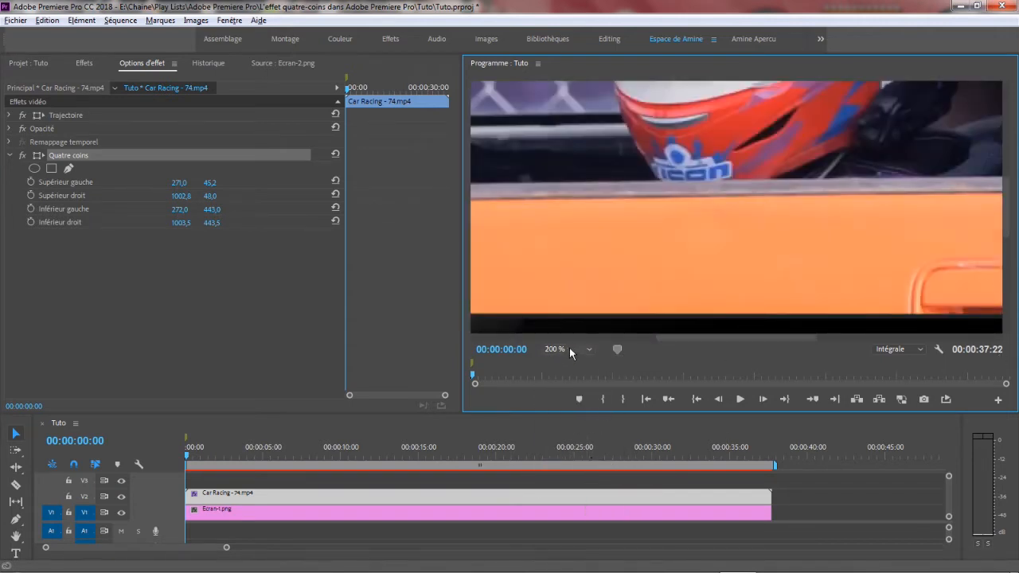
left_click(590, 349)
left_click(582, 452)
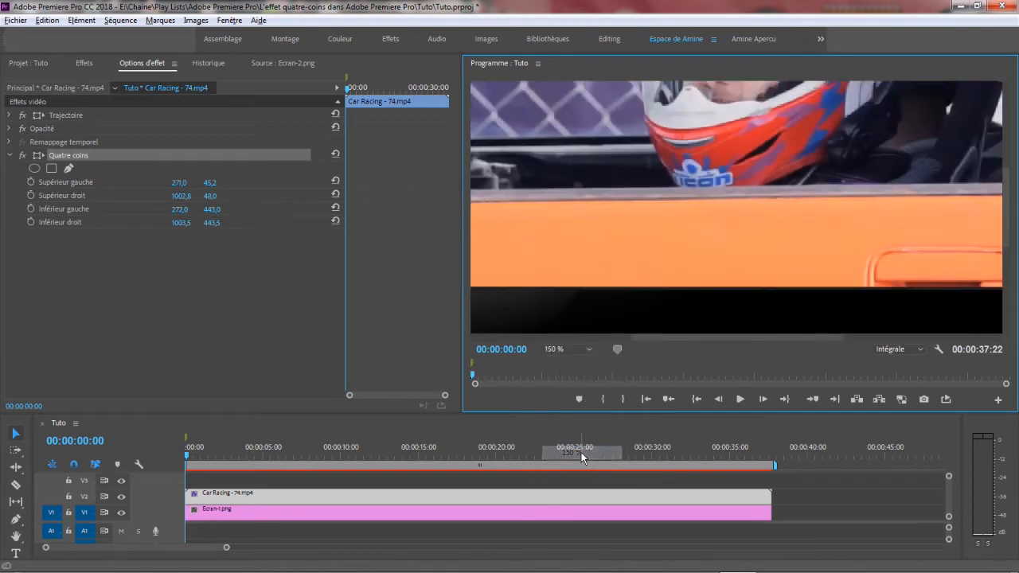
left_click_drag(679, 338, 675, 338)
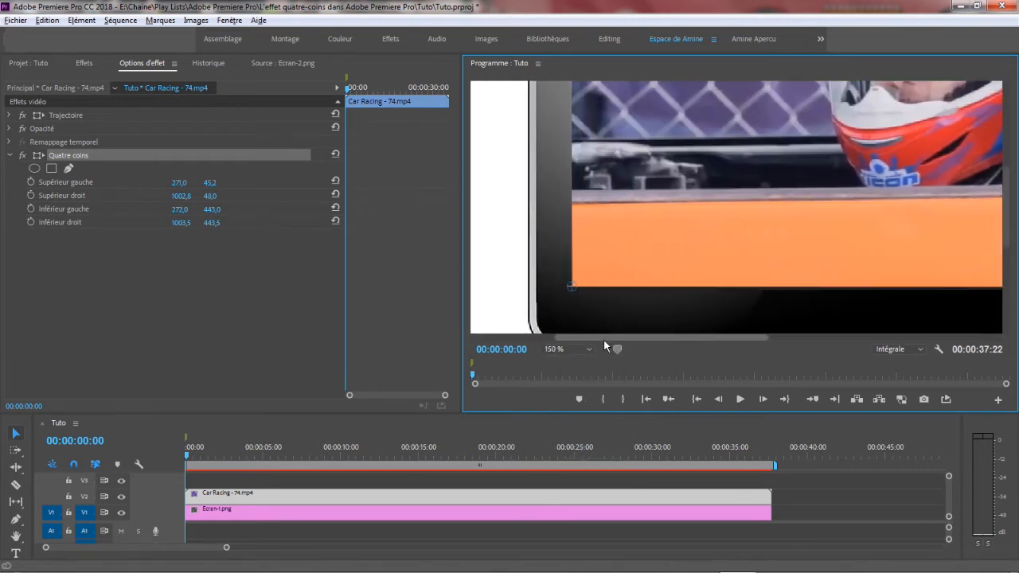
left_click_drag(1004, 240, 1004, 165)
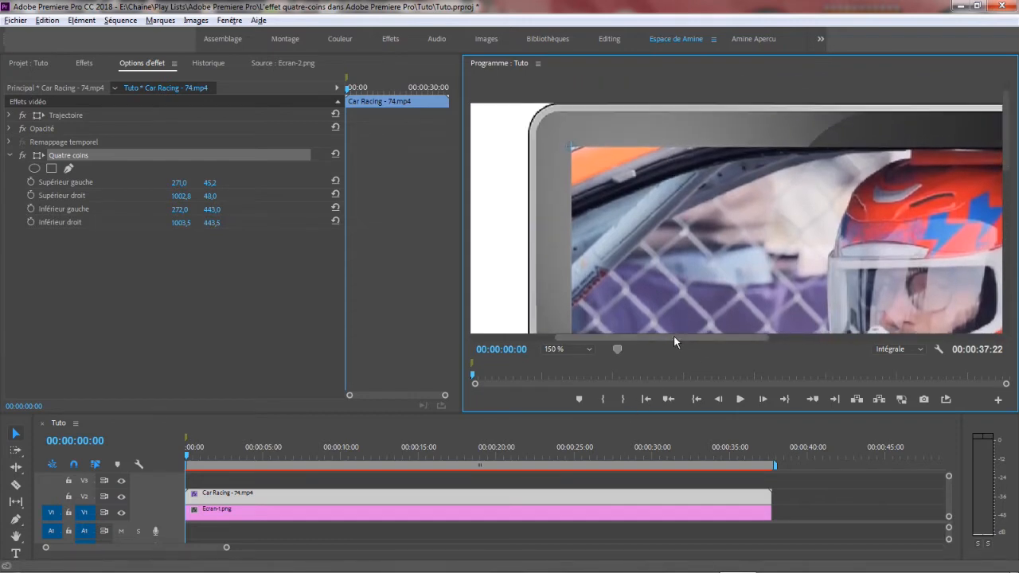
left_click_drag(673, 336, 824, 347)
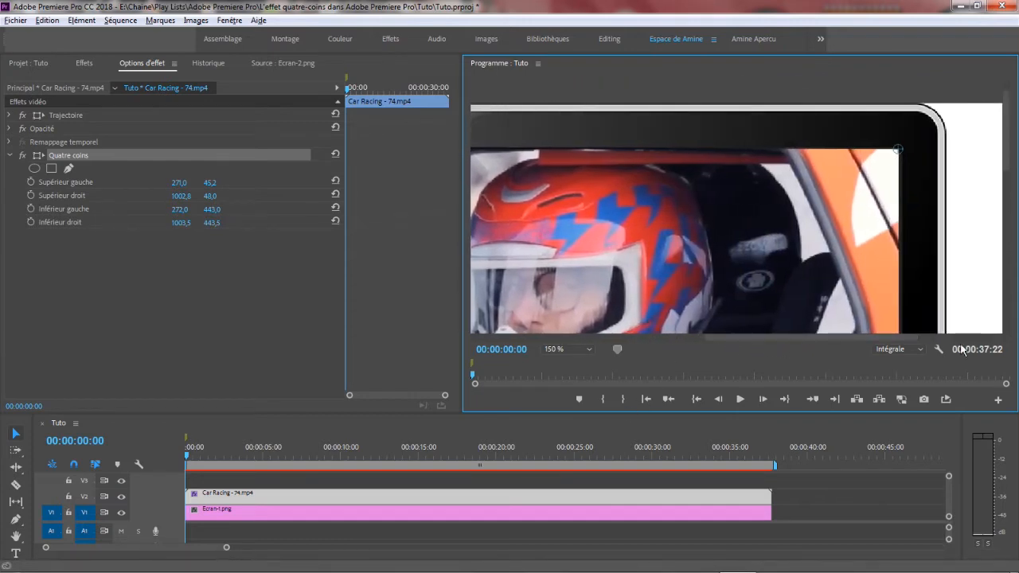
left_click_drag(1007, 168, 999, 214)
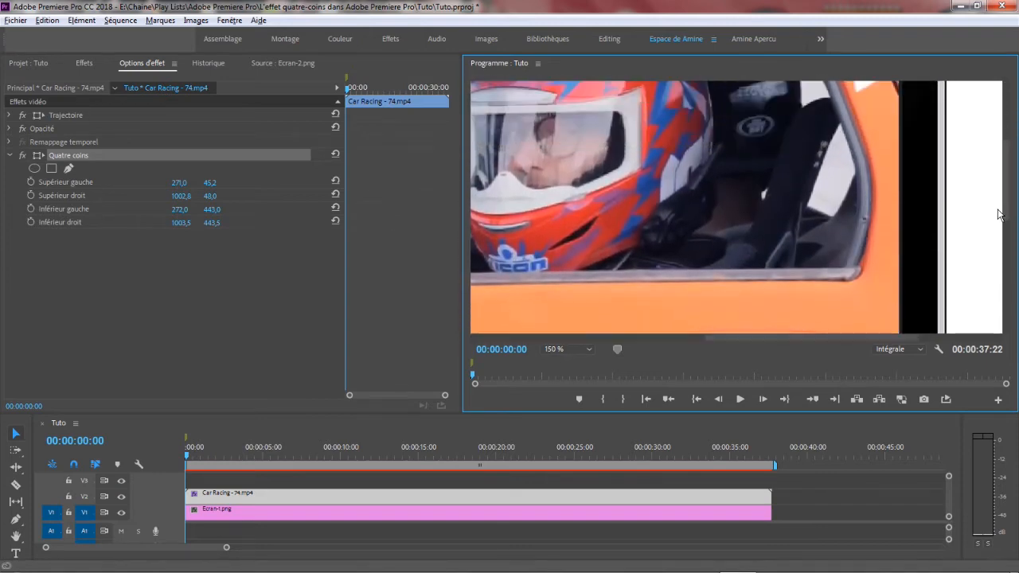
Fit the whole frame in the program view and play the sequence up to about 00:00:13:15
left_click(590, 349)
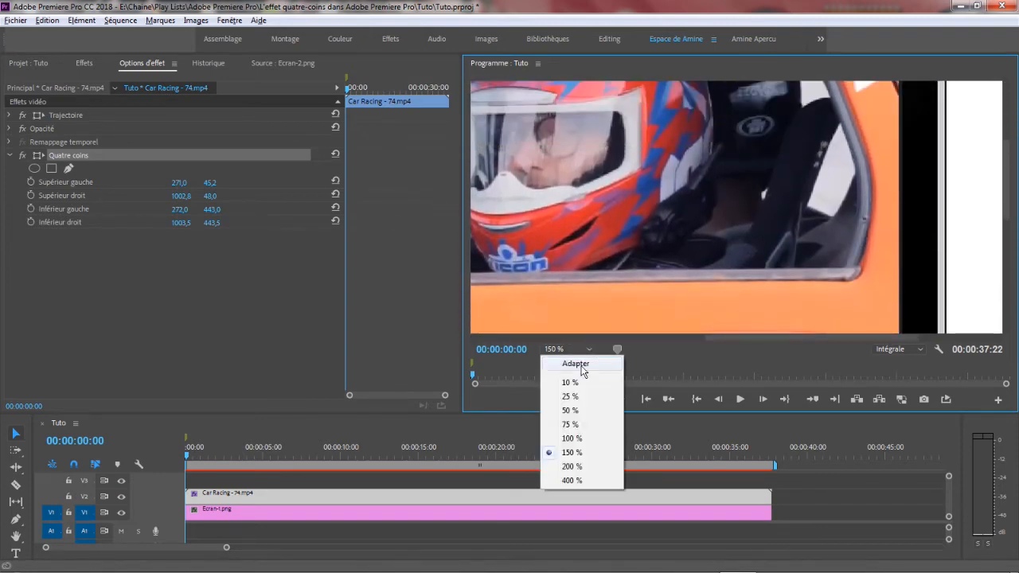
left_click(578, 359)
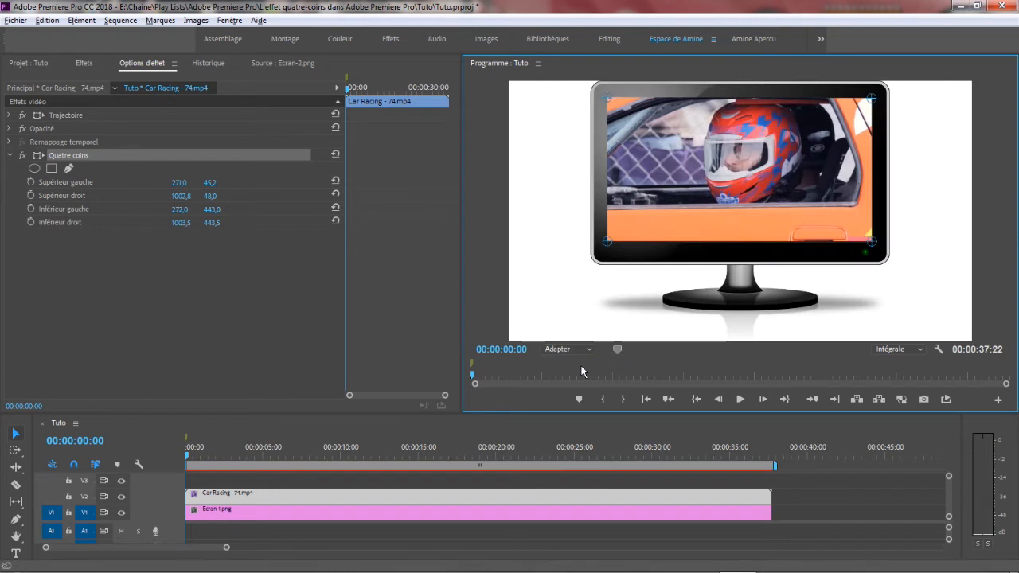
left_click(740, 399)
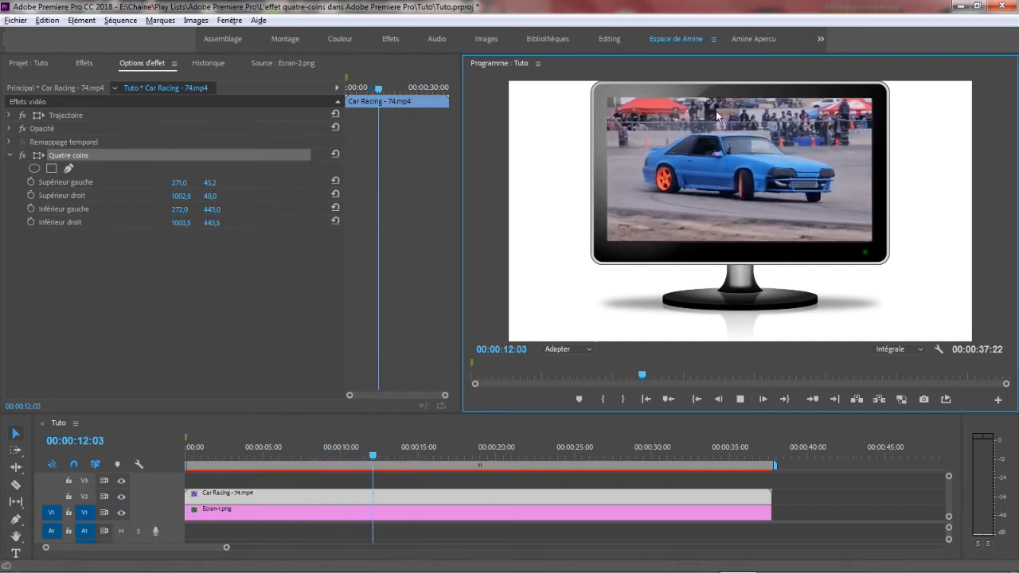
left_click(741, 398)
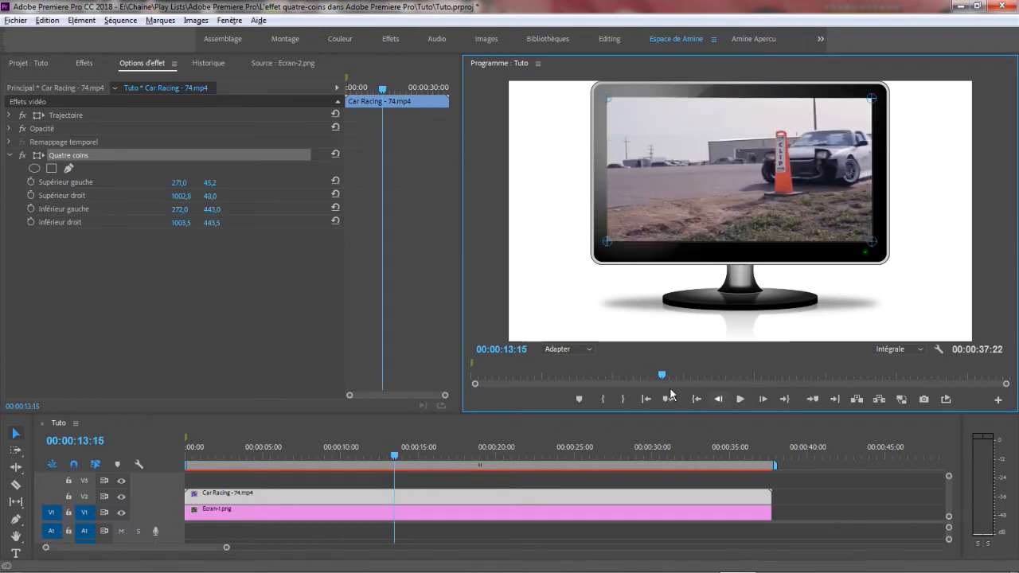
Adjust the upper-right Quatre coins corner at 150% magnification, placing it at about 1004.7, 46.7
left_click(588, 351)
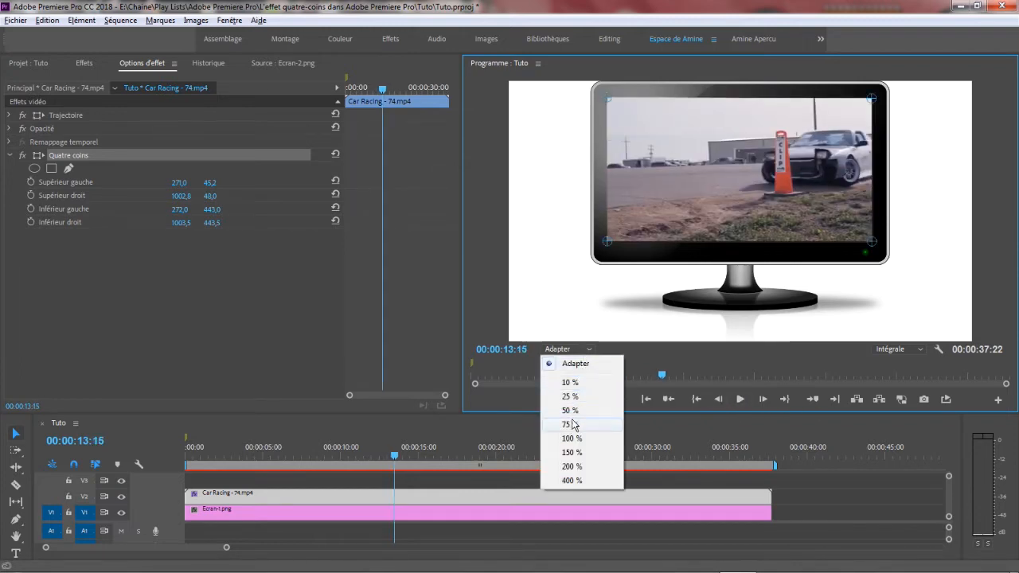
left_click(571, 452)
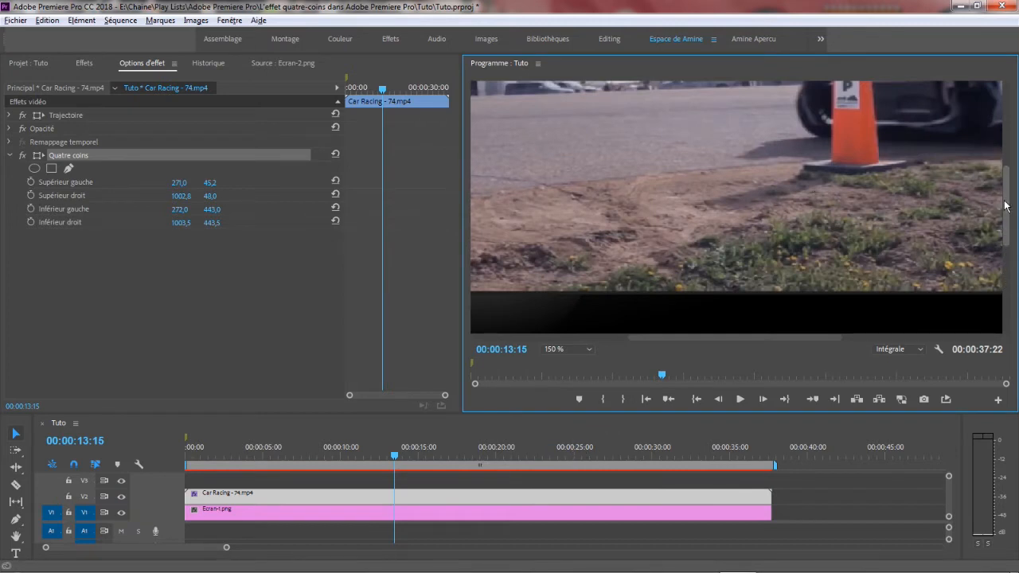
left_click_drag(1005, 204, 1007, 129)
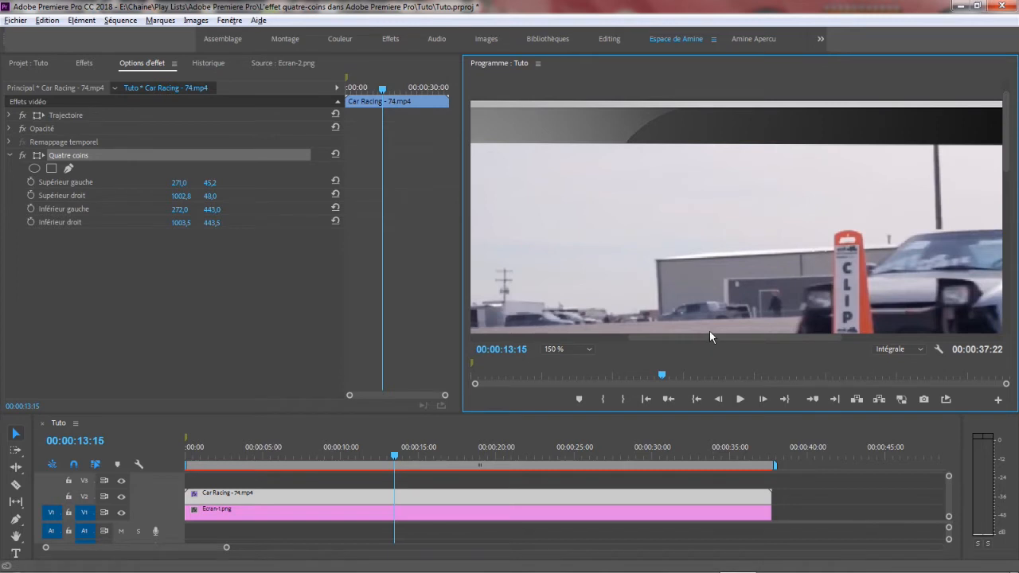
left_click_drag(709, 335, 781, 334)
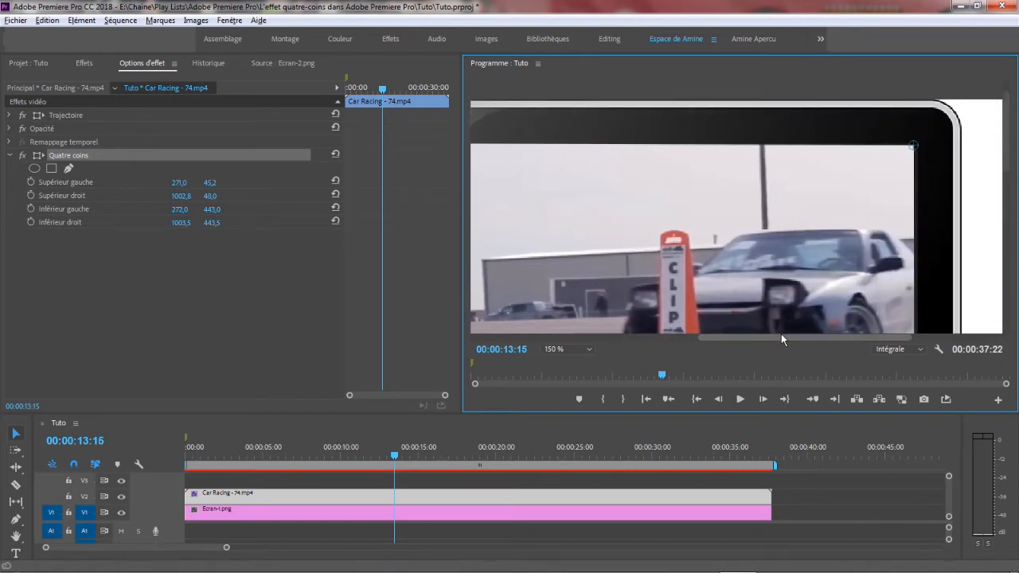
left_click_drag(914, 148, 915, 149)
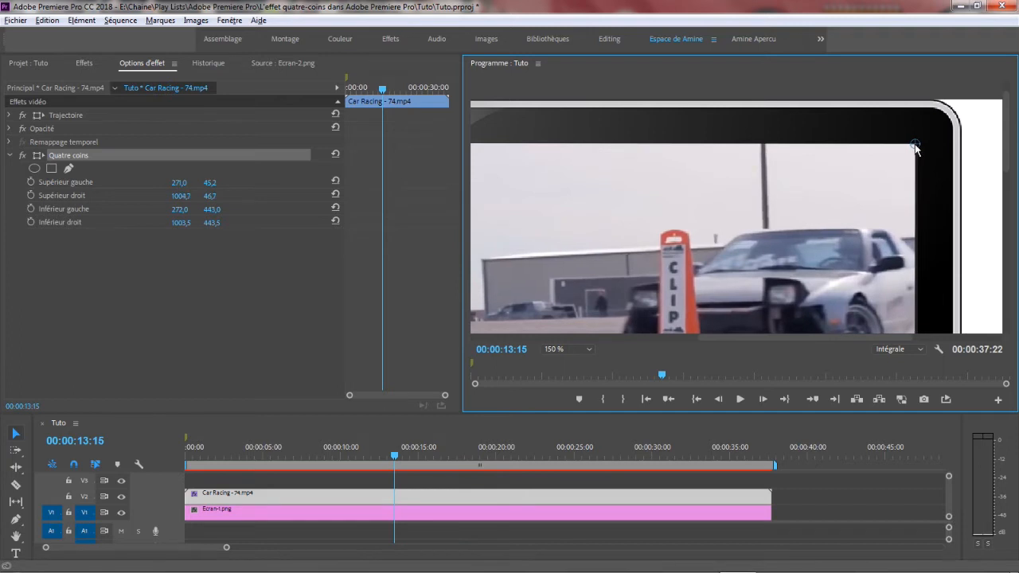
left_click_drag(797, 338, 778, 347)
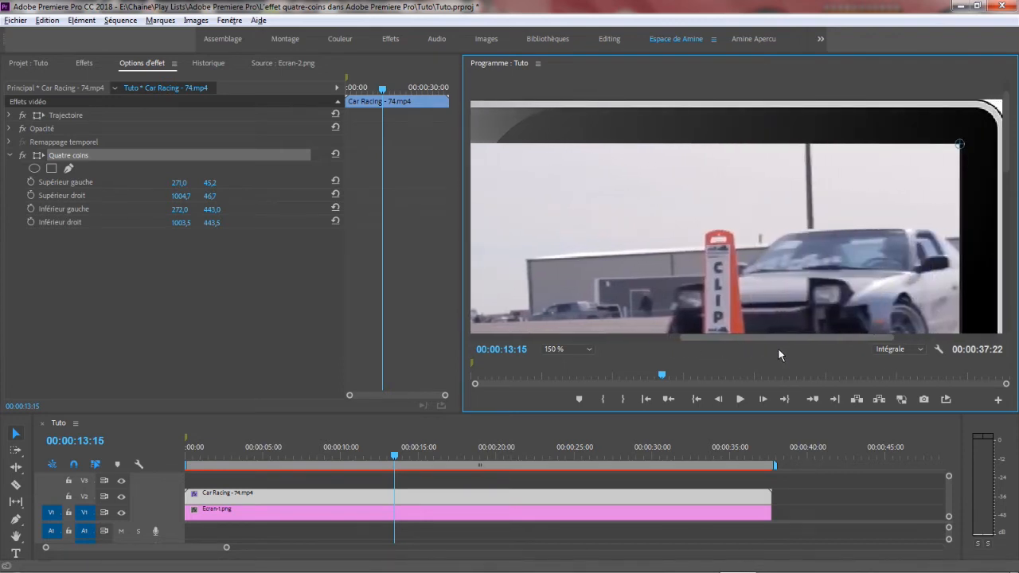
Show the whole frame again and replay the sequence, stopping at about 00:00:14:23
left_click(588, 350)
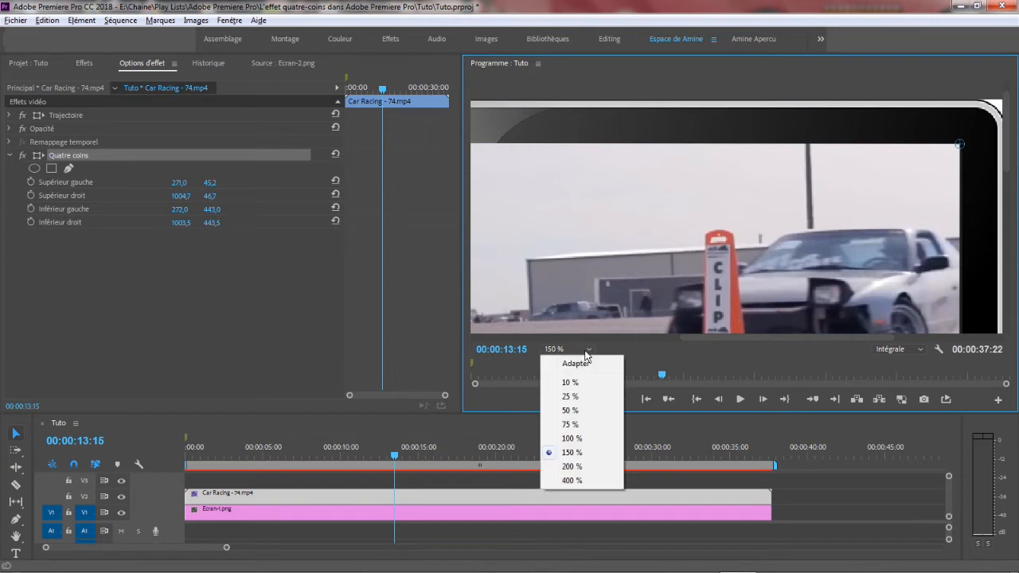
left_click(579, 363)
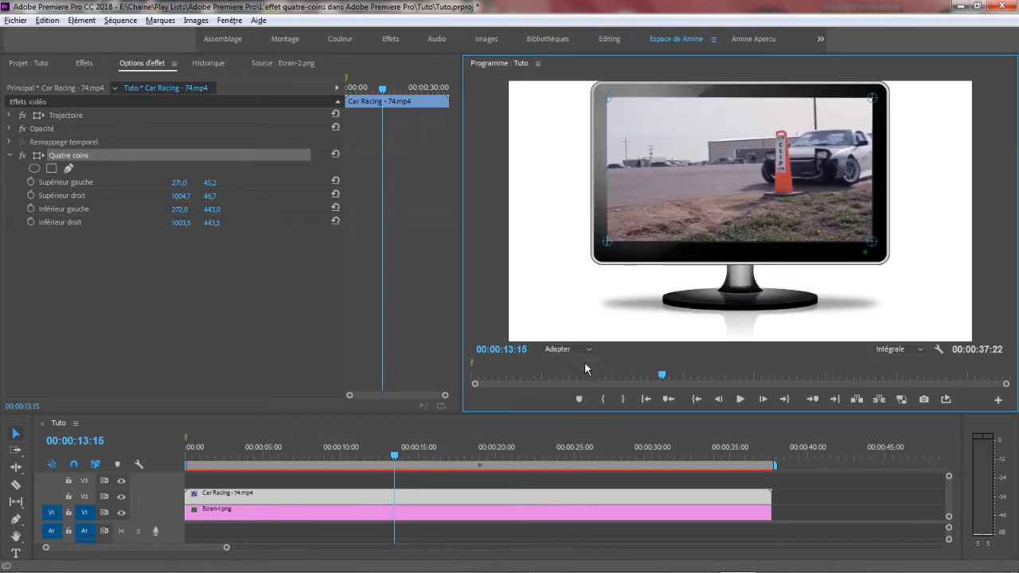
left_click(696, 401)
left_click(743, 400)
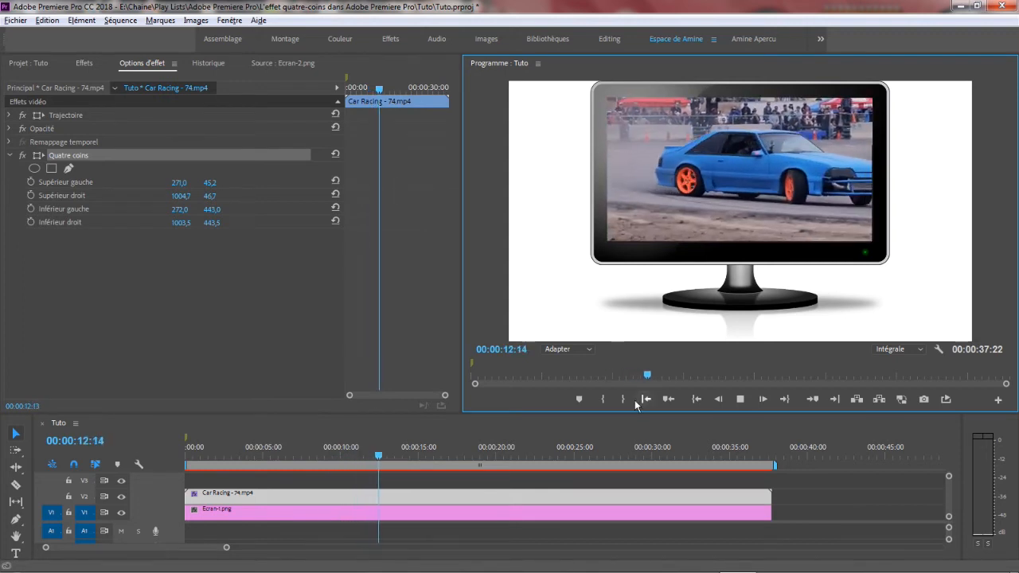
left_click(739, 399)
Nudge the upper-right Quatre coins corner outward against the bezel at 150% magnification, to about 1005.3, 44.7
left_click(580, 350)
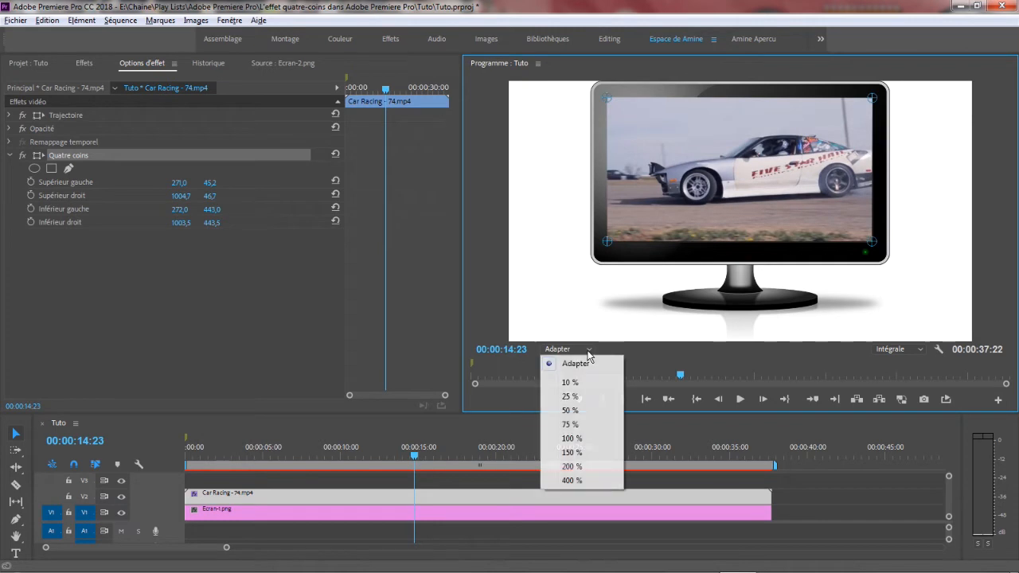
left_click(572, 452)
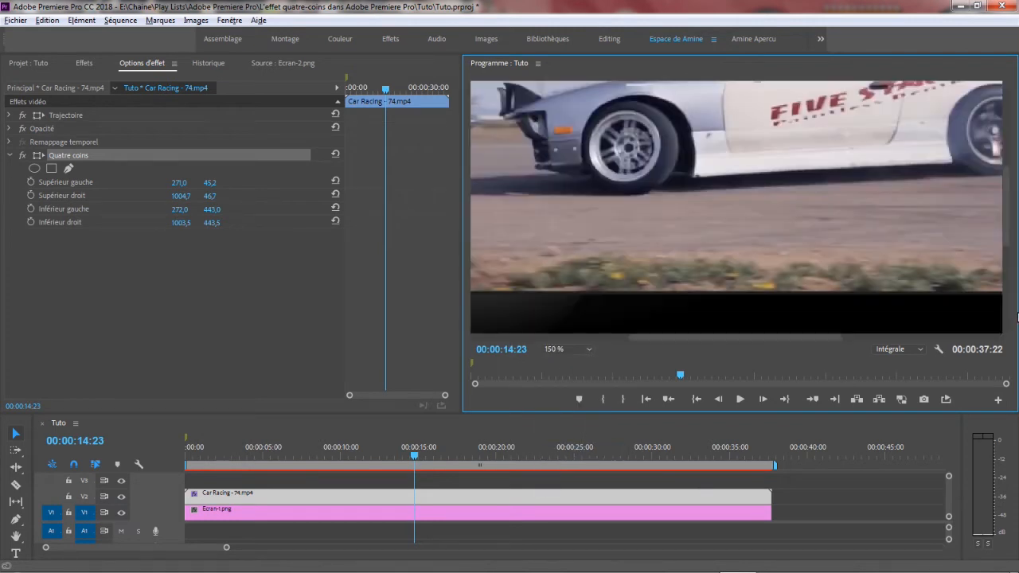
left_click_drag(732, 336, 805, 341)
left_click_drag(1004, 215, 1007, 138)
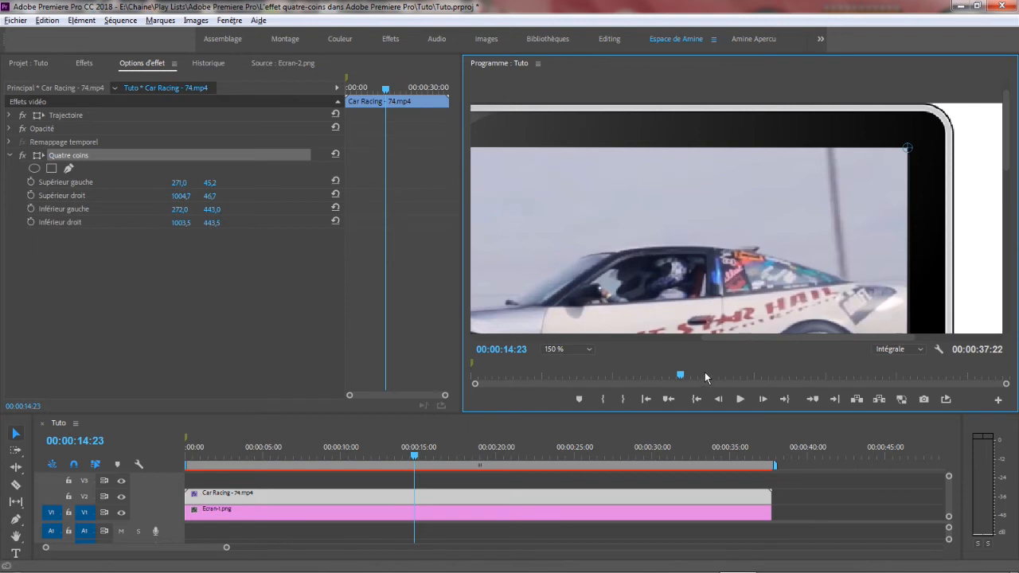
mouse_move(745, 338)
left_click_drag(746, 336, 788, 342)
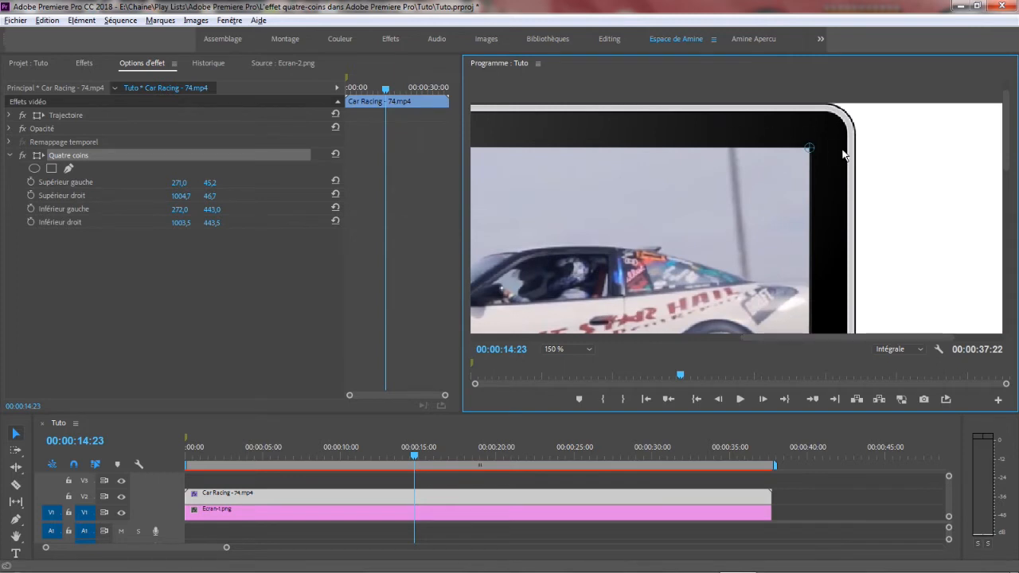
left_click_drag(809, 151, 811, 151)
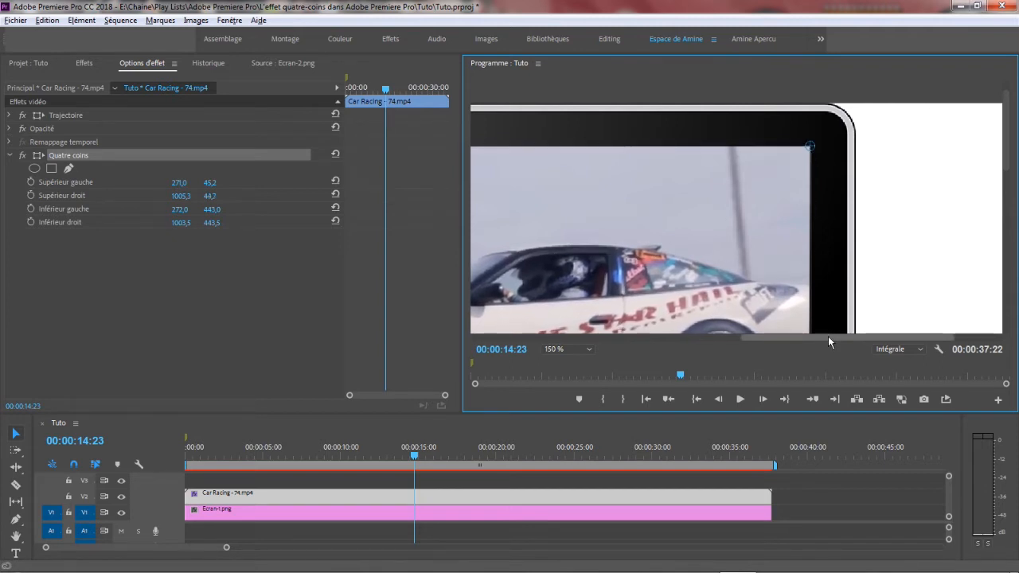
left_click_drag(828, 336, 801, 346)
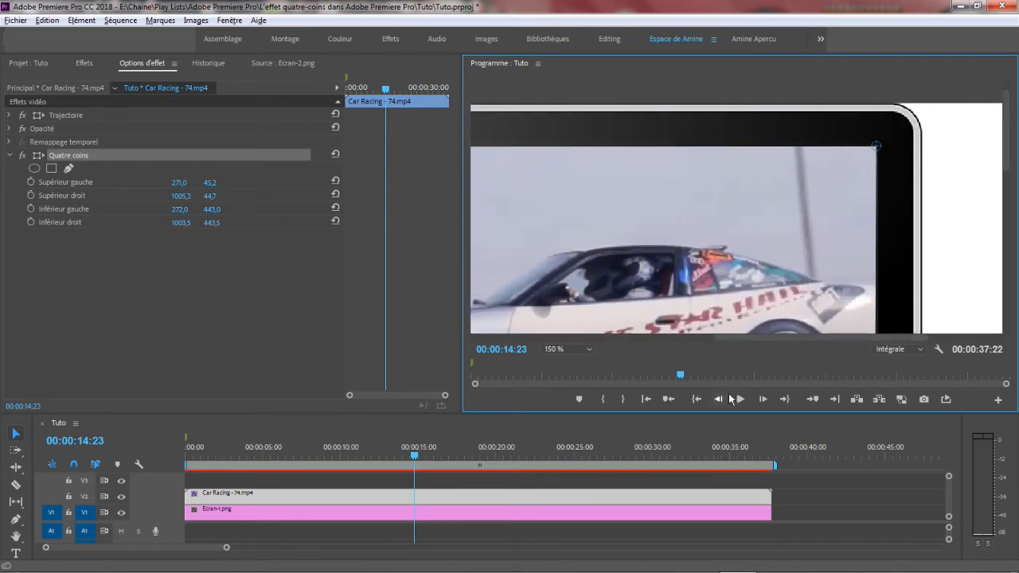
left_click(563, 353)
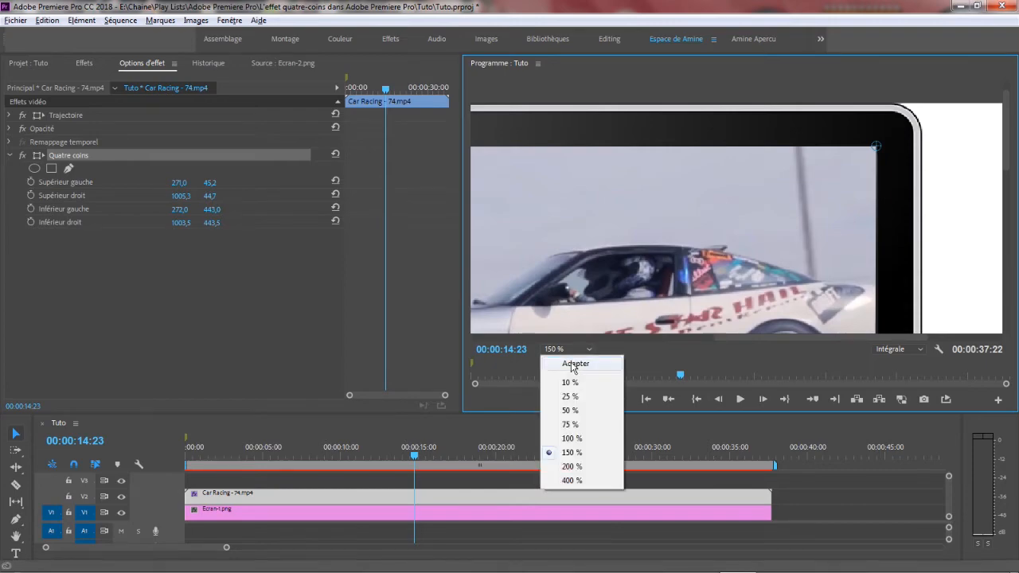
Fit the whole frame in the program view and play the sequence on to about 00:00:26:22
left_click(572, 360)
left_click(742, 398)
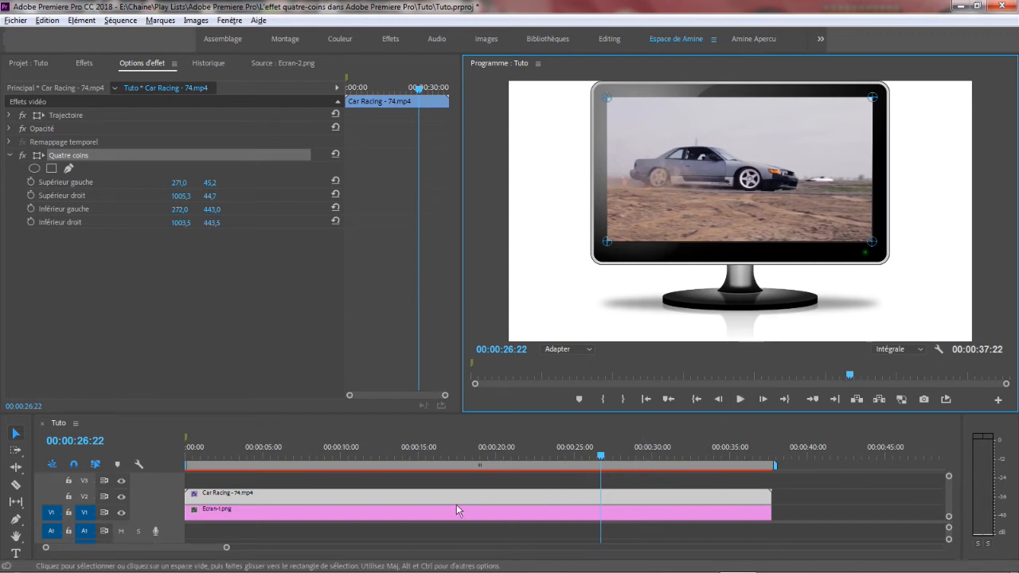
Delete both clips from the timeline and place Ecran-2.png on V1 at the start, returning the playhead to 00:00:00:00
left_click_drag(833, 488, 250, 526)
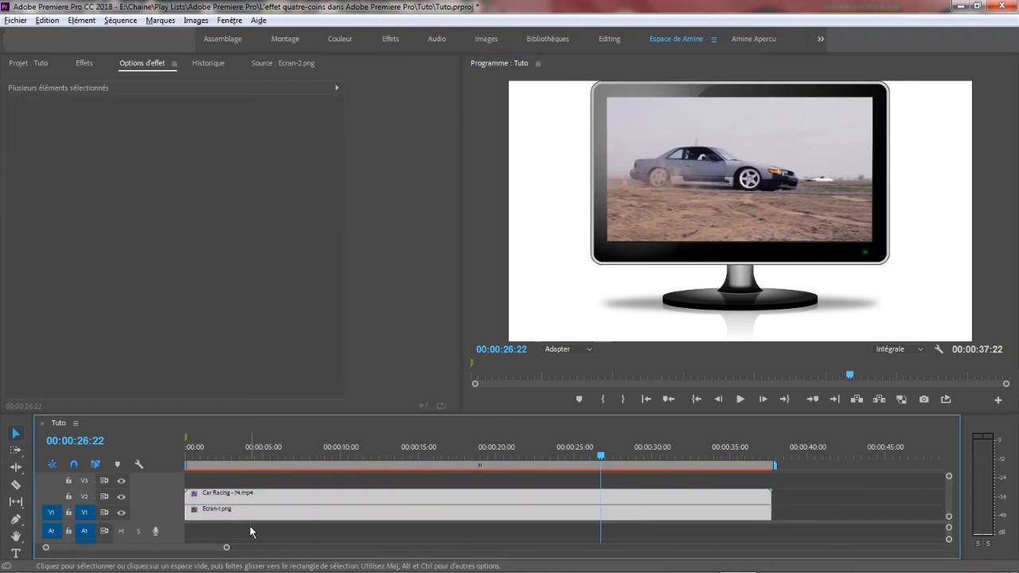
key("Delete")
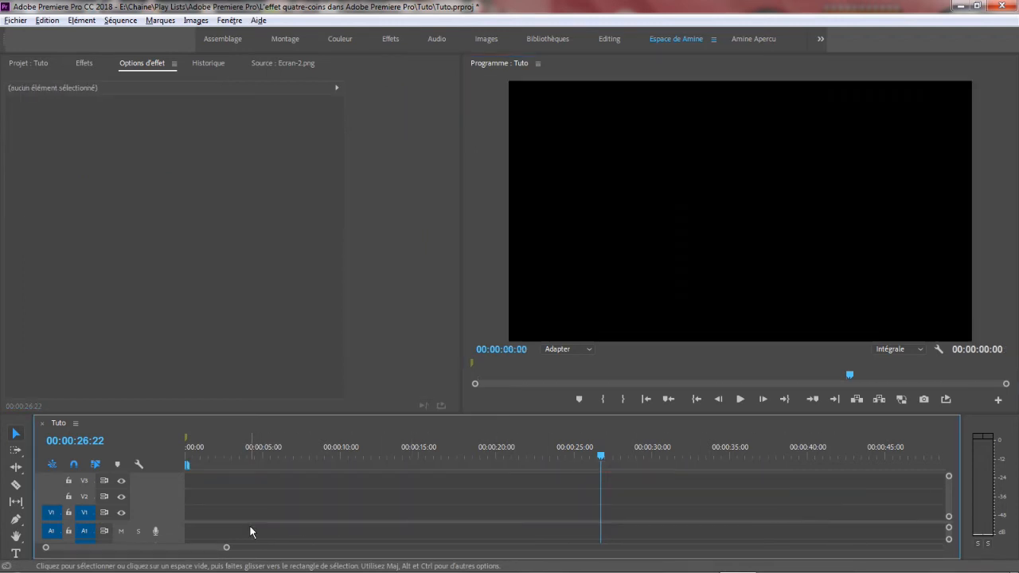
left_click(28, 63)
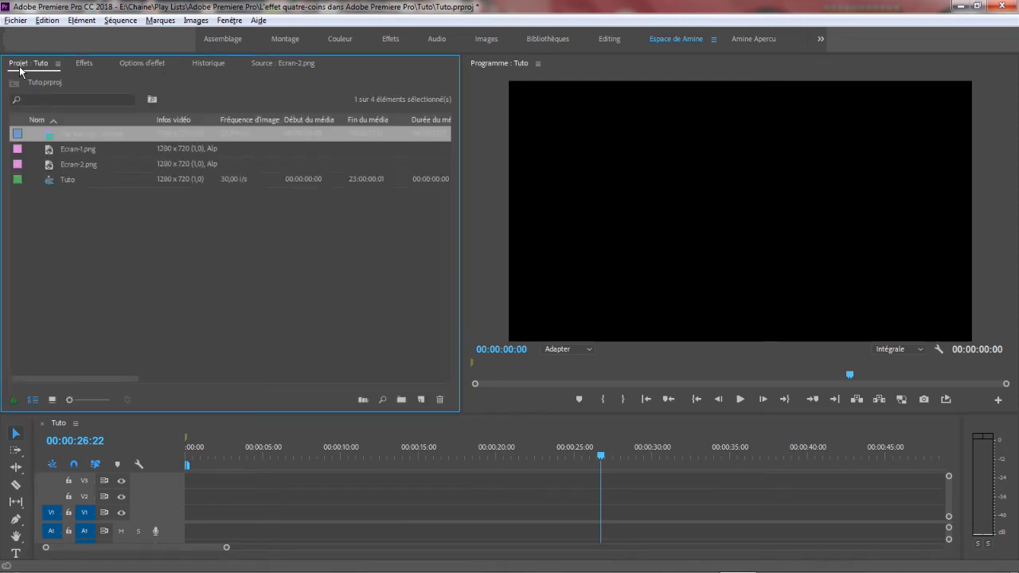
left_click(82, 169)
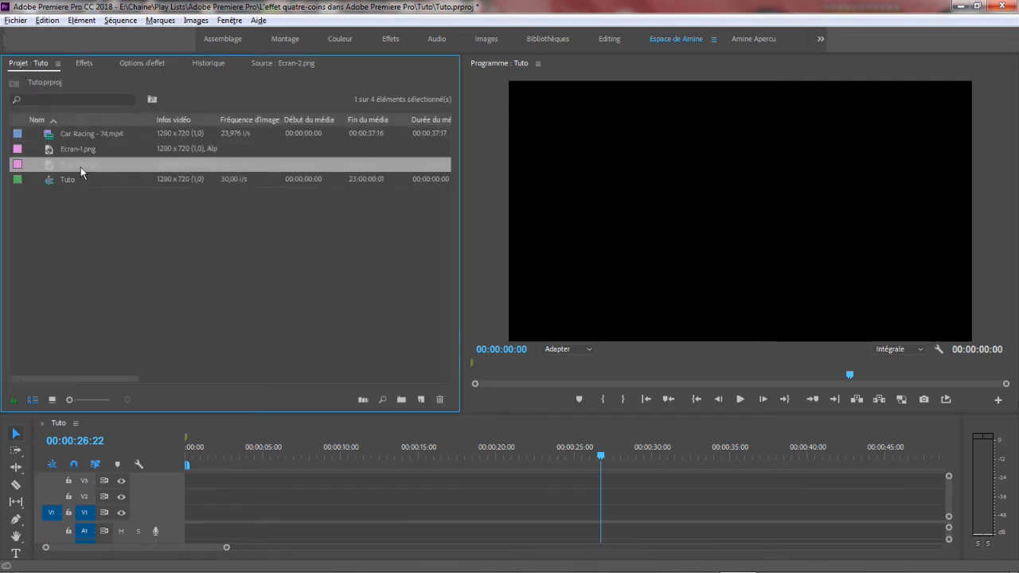
left_click_drag(165, 445, 193, 515)
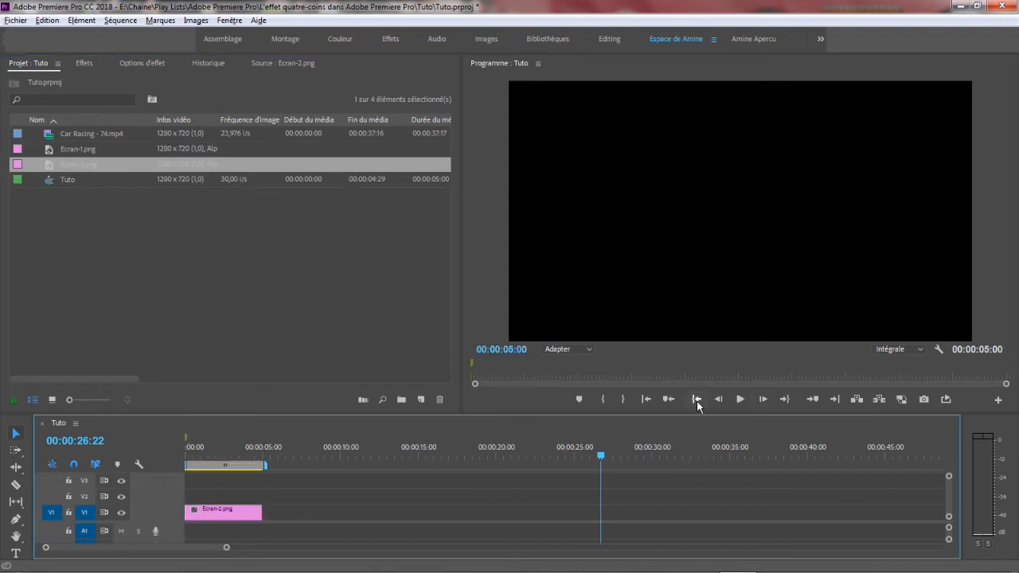
left_click(696, 399)
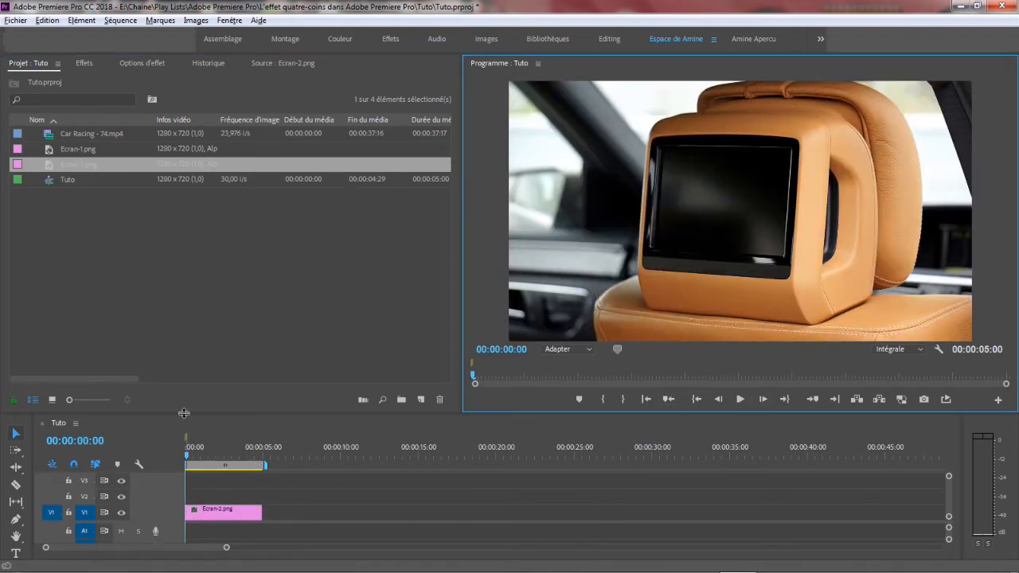
Place Car Racing - 74.mp4 on V2 at the sequence start, unlink its audio and delete the audio clip
left_click_drag(85, 132, 194, 509)
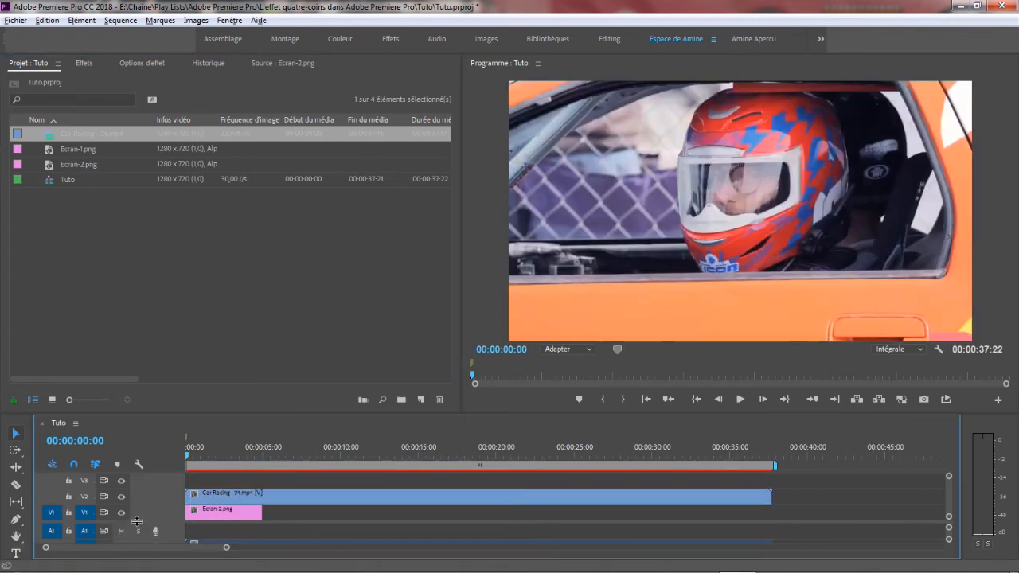
left_click_drag(137, 521, 136, 510)
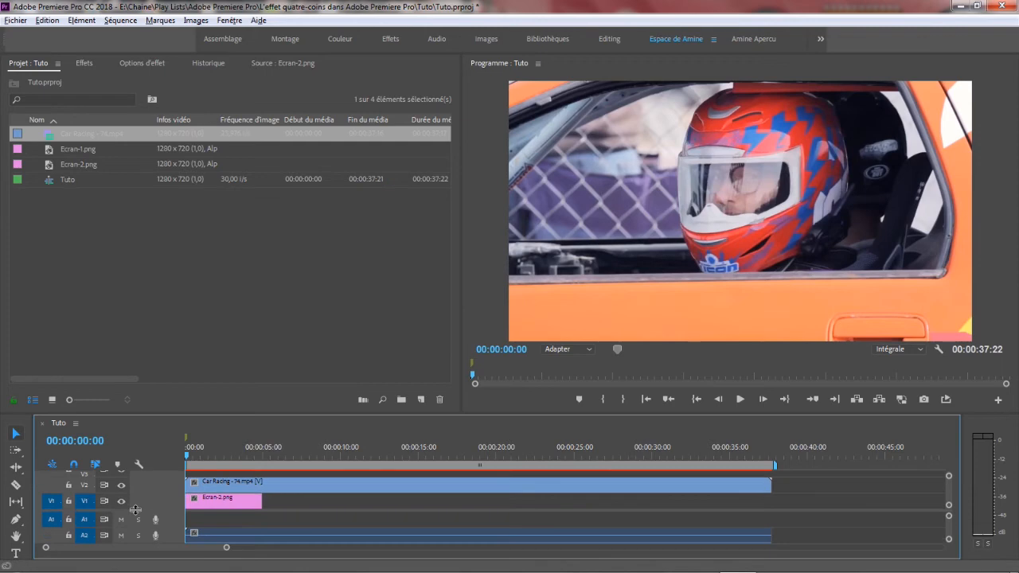
right_click(255, 491)
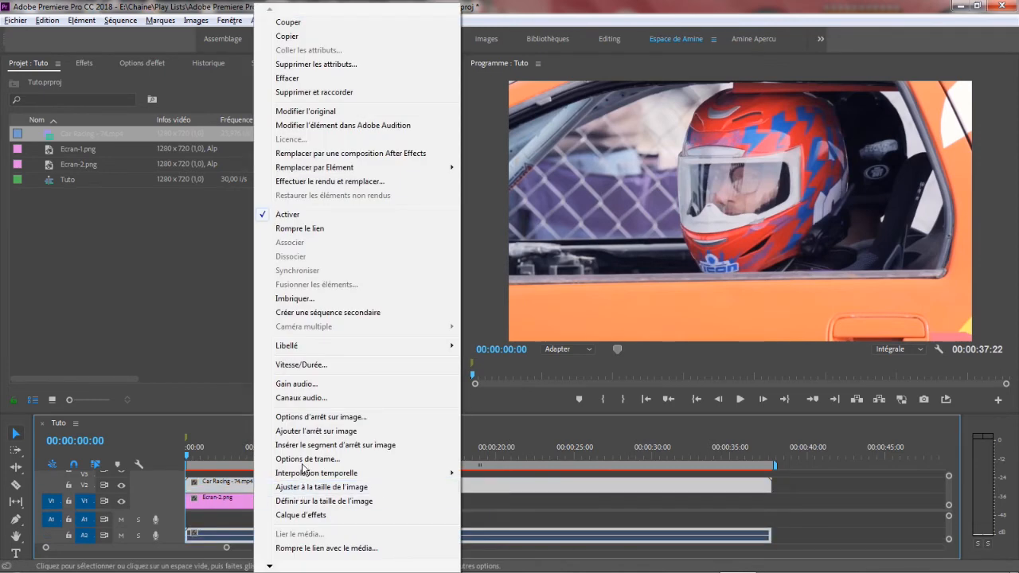
left_click(300, 228)
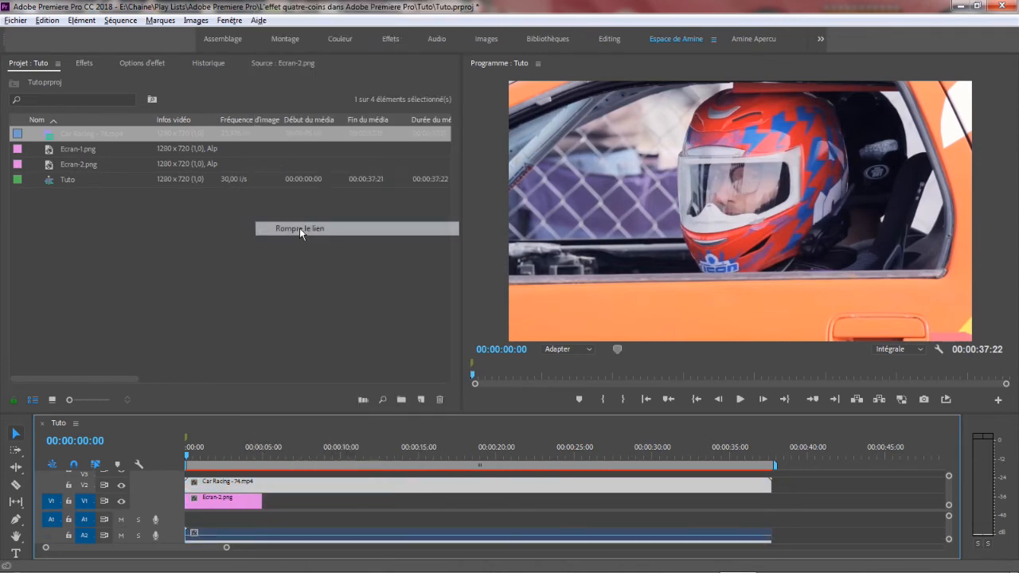
left_click(294, 538)
key("Delete")
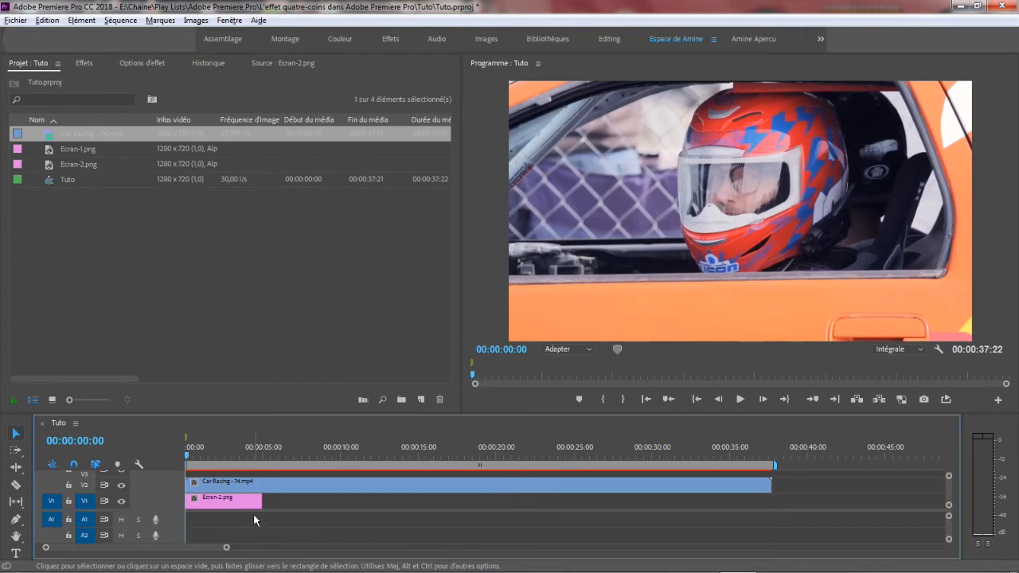
Extend the Ecran-2.png clip on V1 to the end of the Car Racing - 74.mp4 clip
left_click_drag(156, 510, 156, 522)
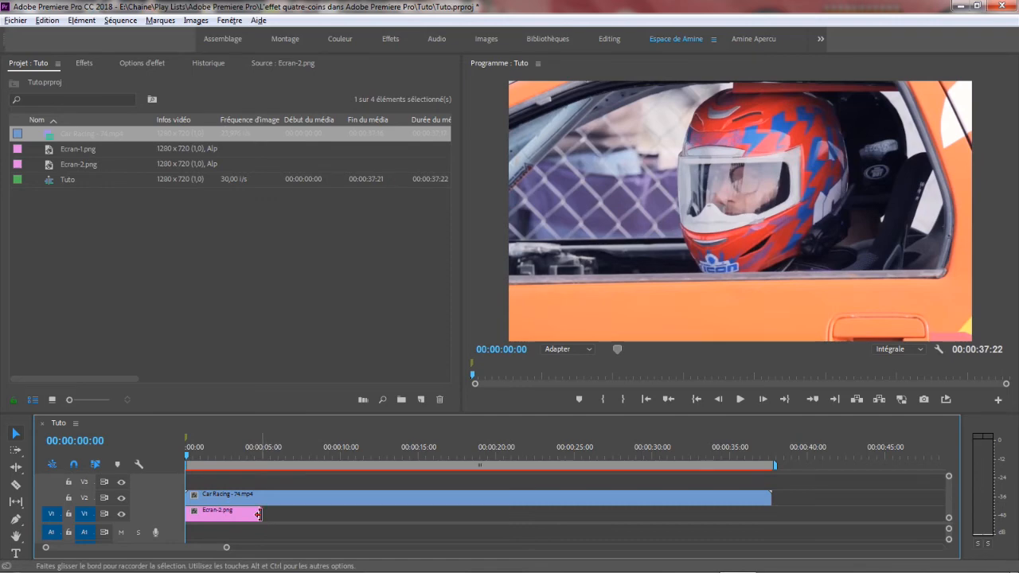
left_click_drag(258, 514, 765, 546)
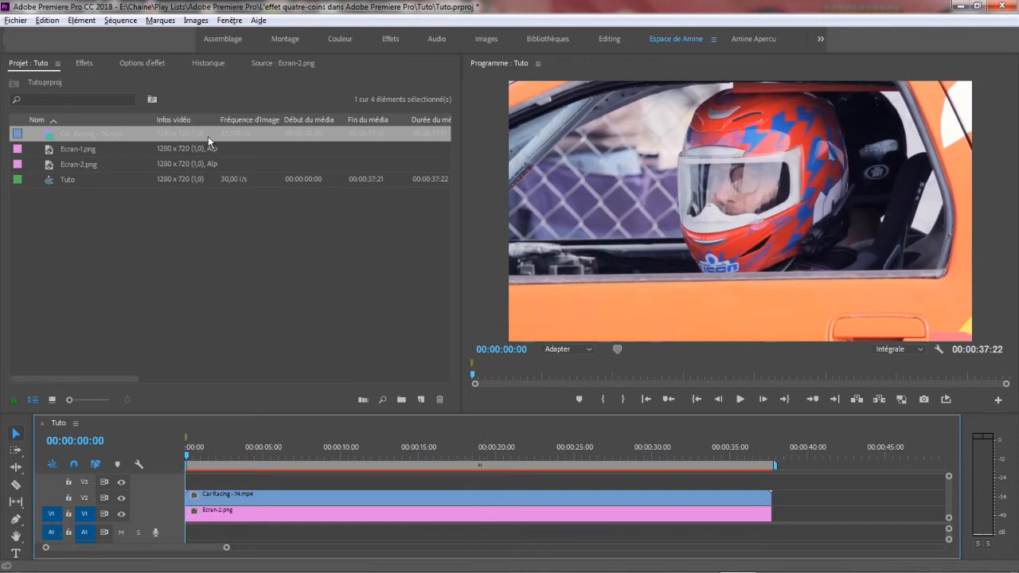
Search the effects for "quatre" and apply Quatre coins to the Car Racing - 74.mp4 clip on V2
left_click(141, 64)
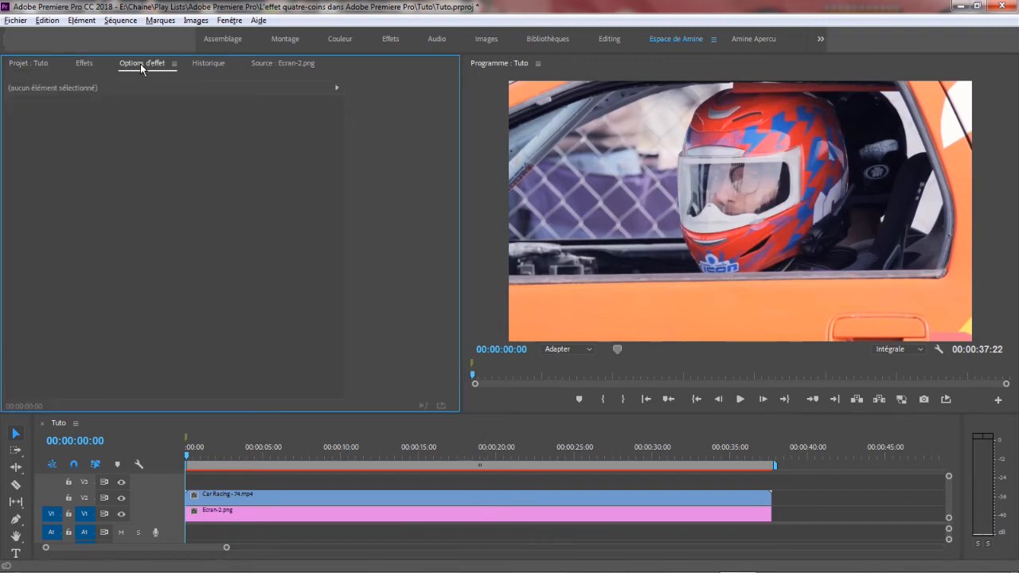
left_click(86, 65)
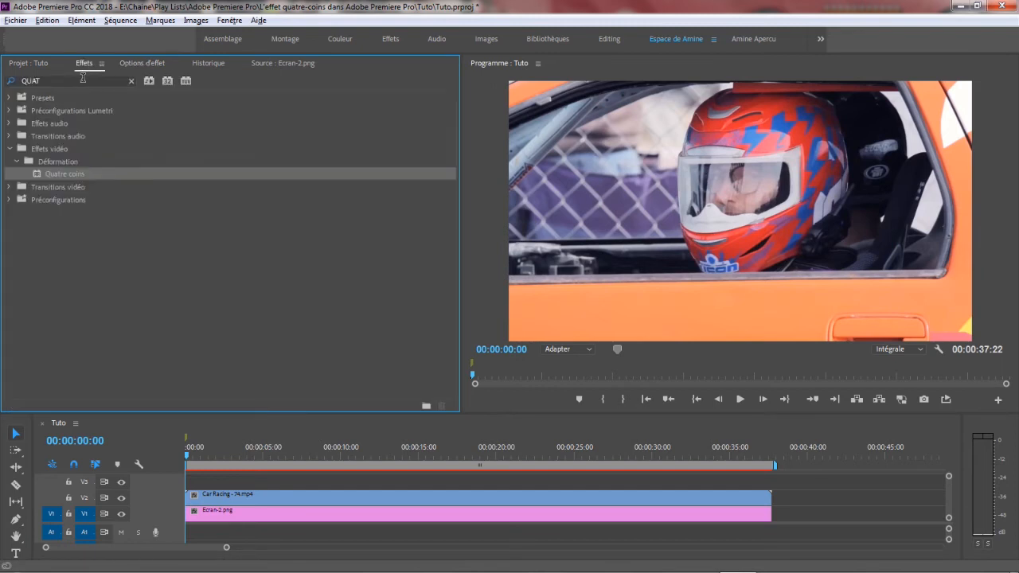
left_click_drag(41, 82, 12, 80)
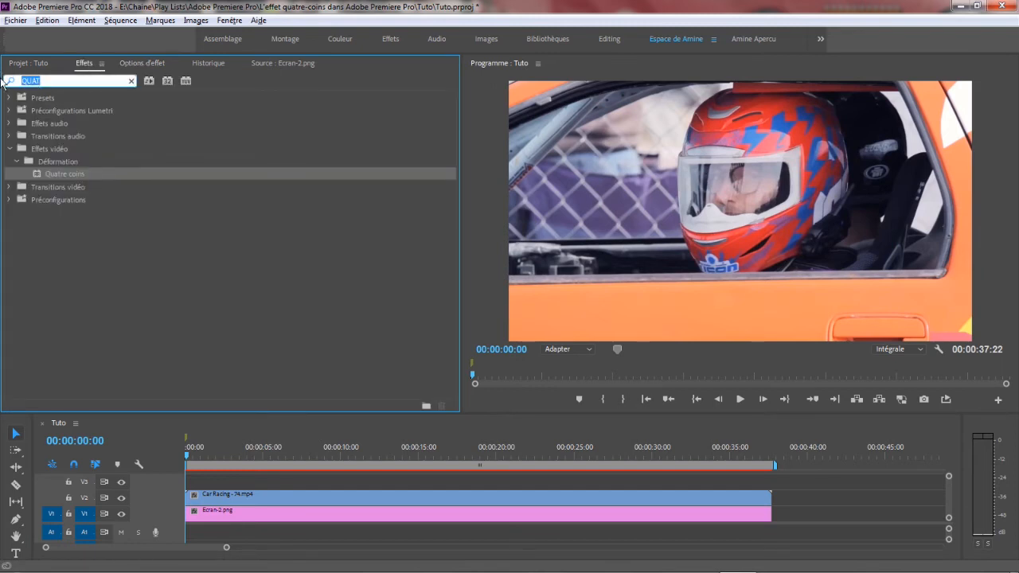
type("q")
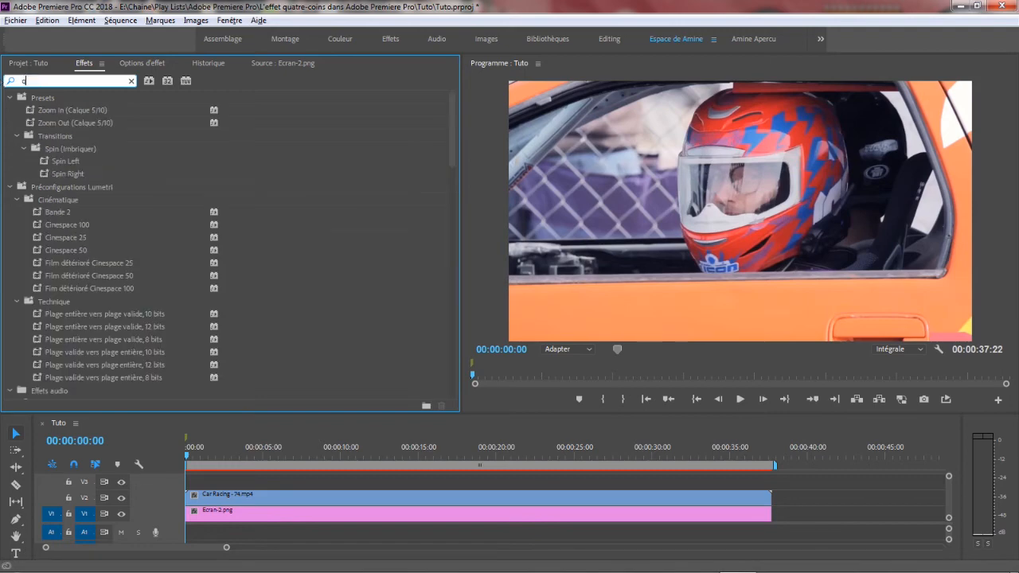
type("uatre")
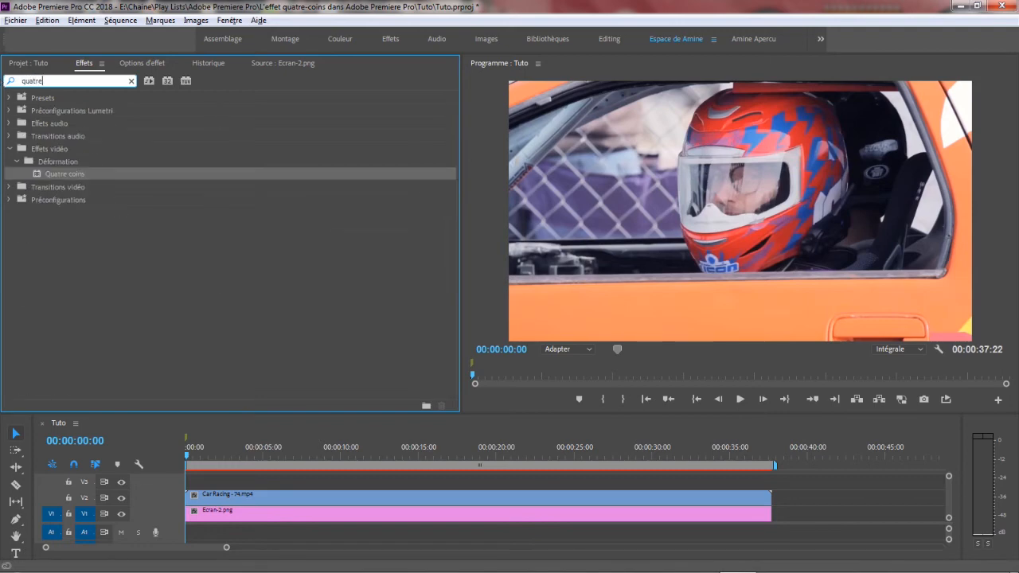
left_click_drag(63, 175, 117, 216)
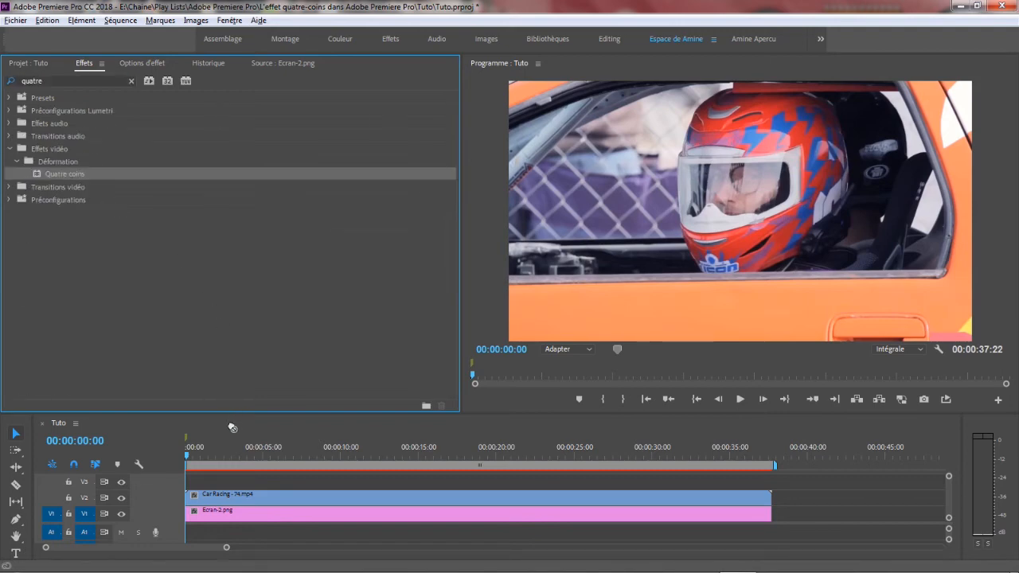
left_click_drag(231, 427, 229, 487)
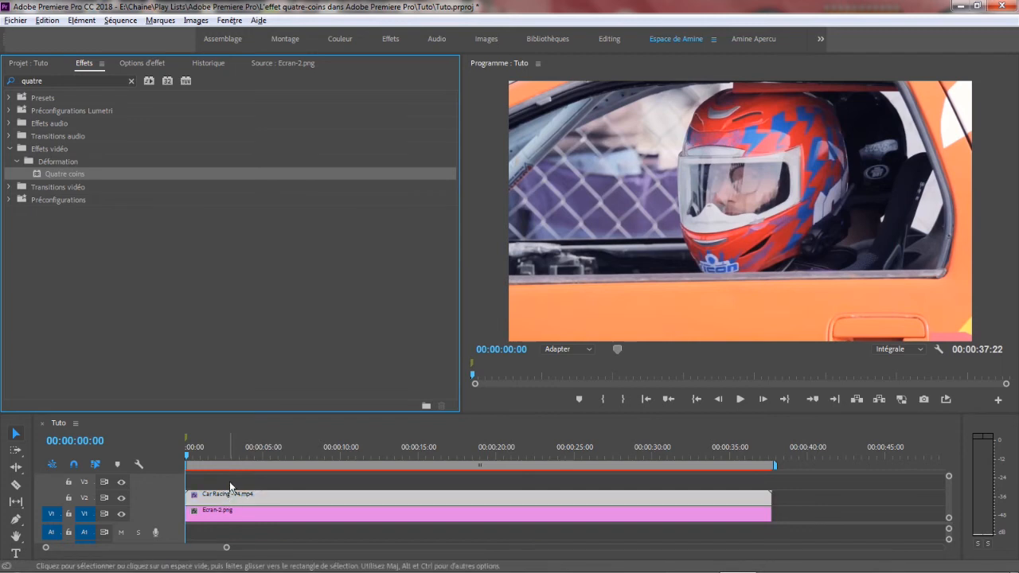
Pin the Quatre coins corners to the headrest screen: upper about 416, 194 and 778, 192; lower about 404, 462 and 756, 486
left_click(150, 67)
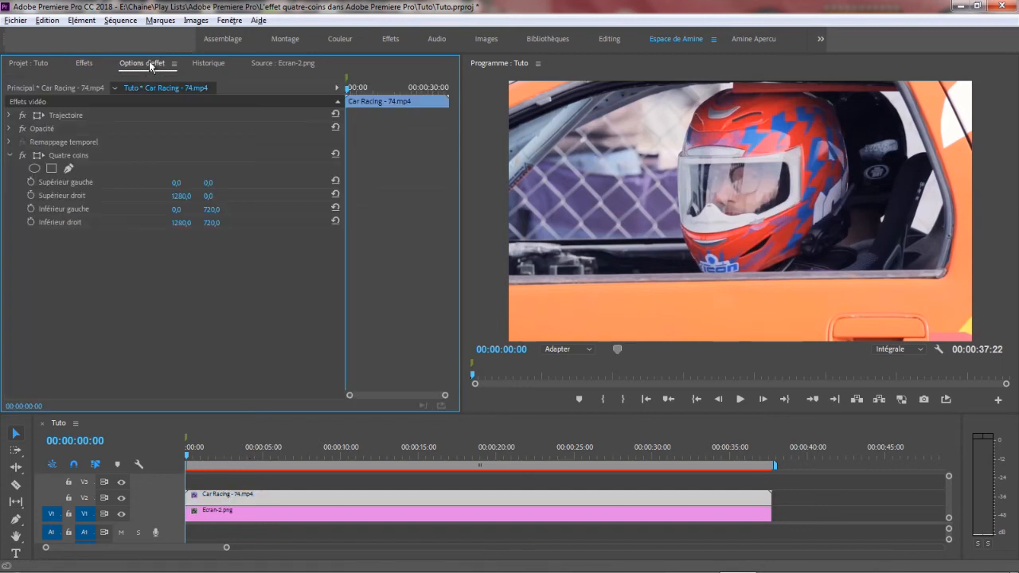
left_click(57, 159)
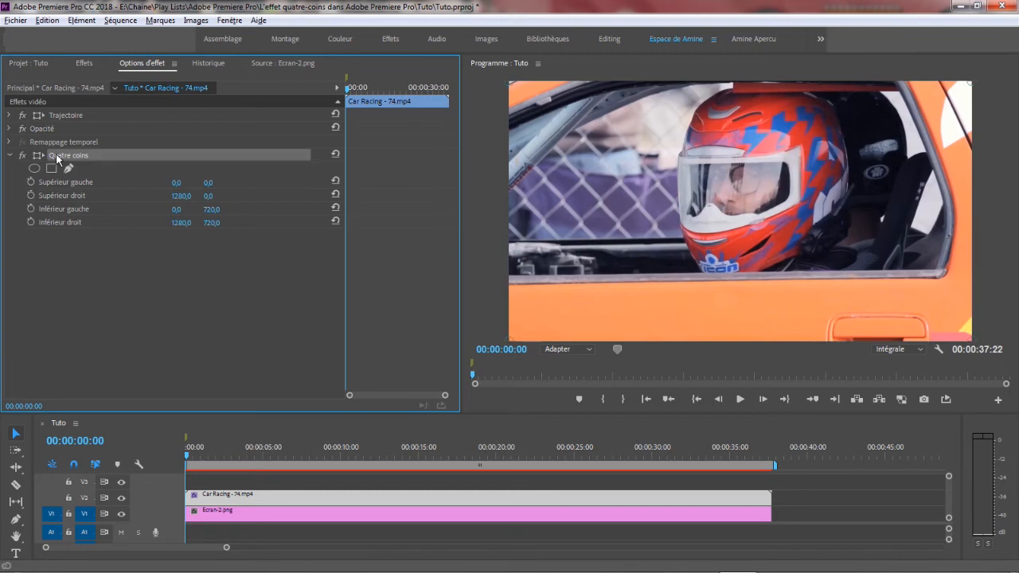
left_click(289, 497)
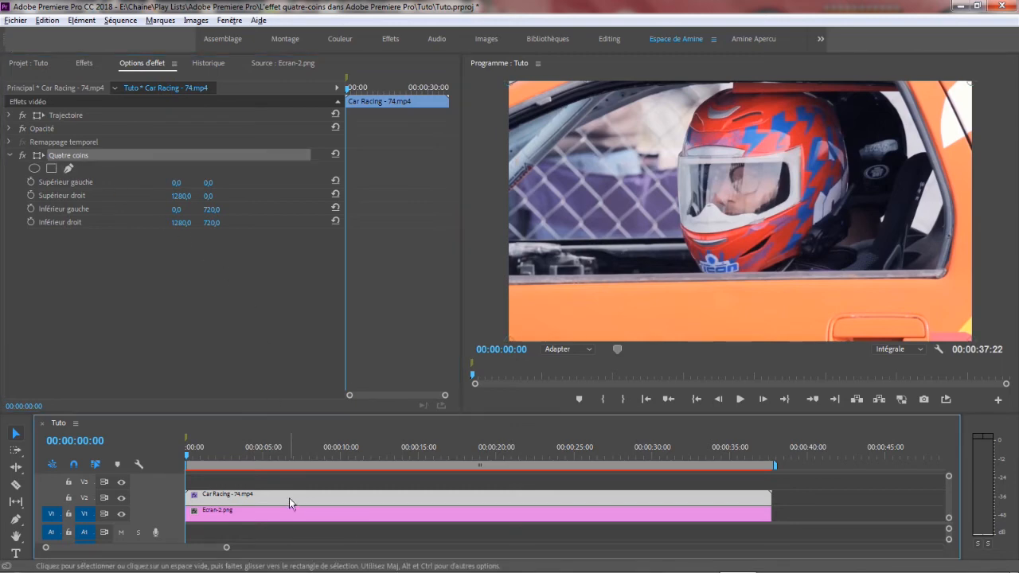
left_click(591, 350)
left_click(570, 411)
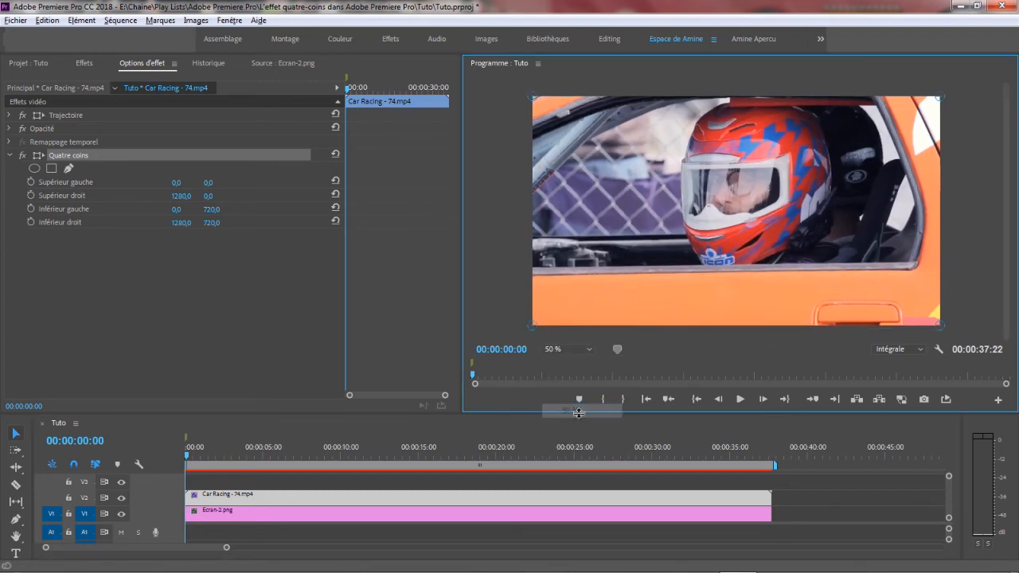
left_click_drag(531, 326, 660, 242)
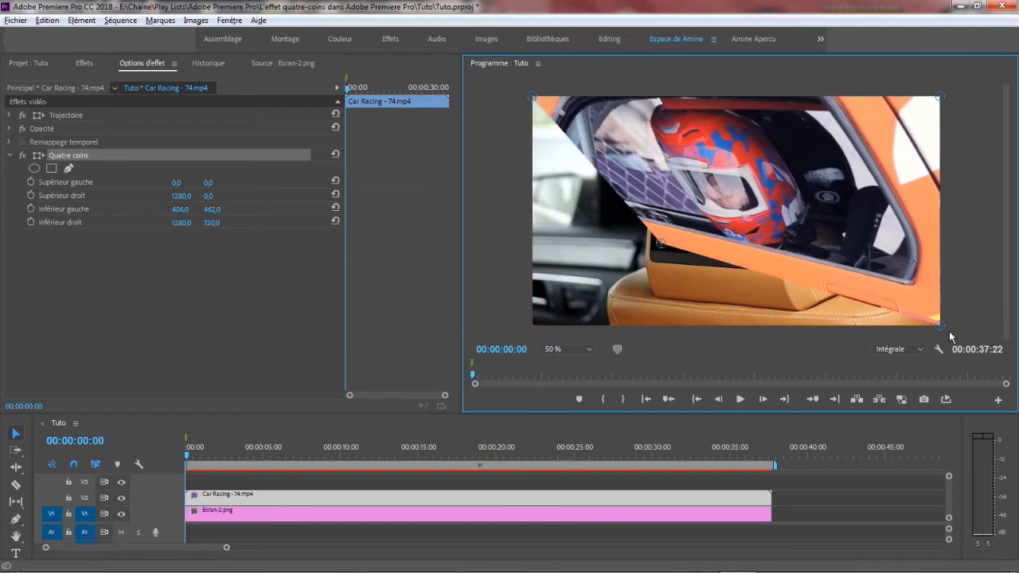
left_click_drag(940, 326, 773, 251)
left_click_drag(941, 96, 780, 162)
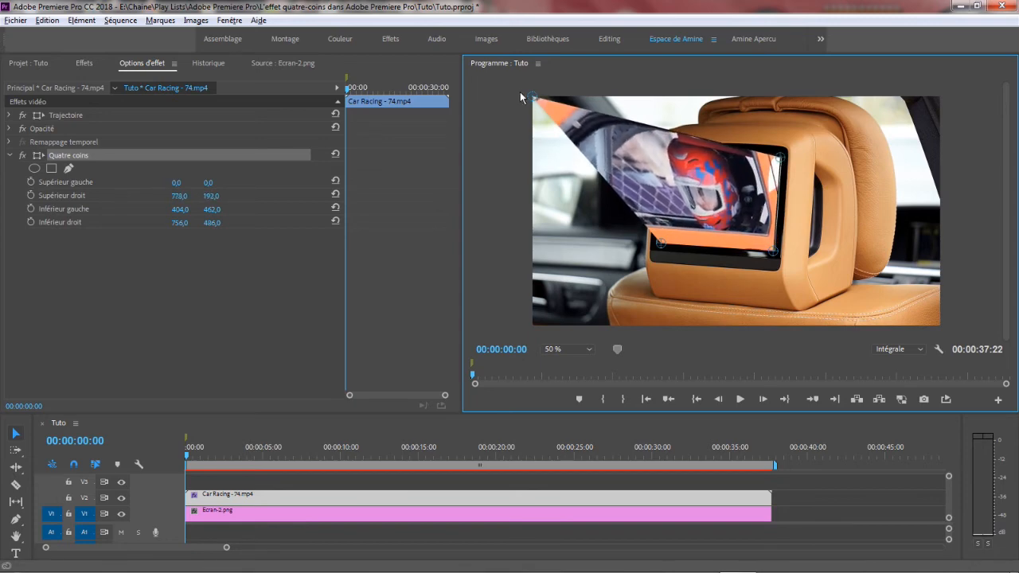
left_click_drag(532, 97, 666, 160)
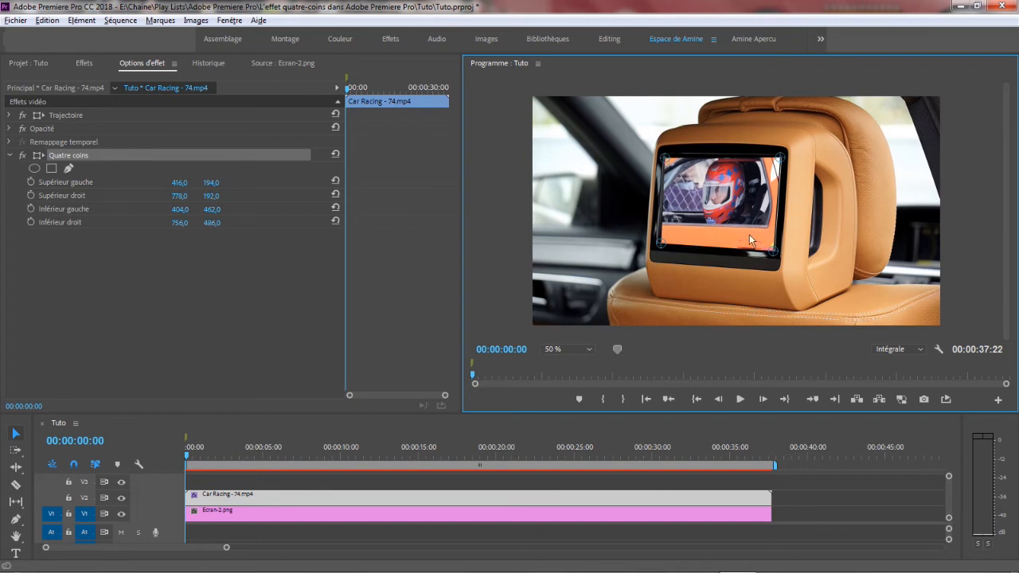
Adjust the lower-right Quatre coins corner to the headrest screen's edge at 200% magnification, placing it at about 760, 493.5
left_click(590, 349)
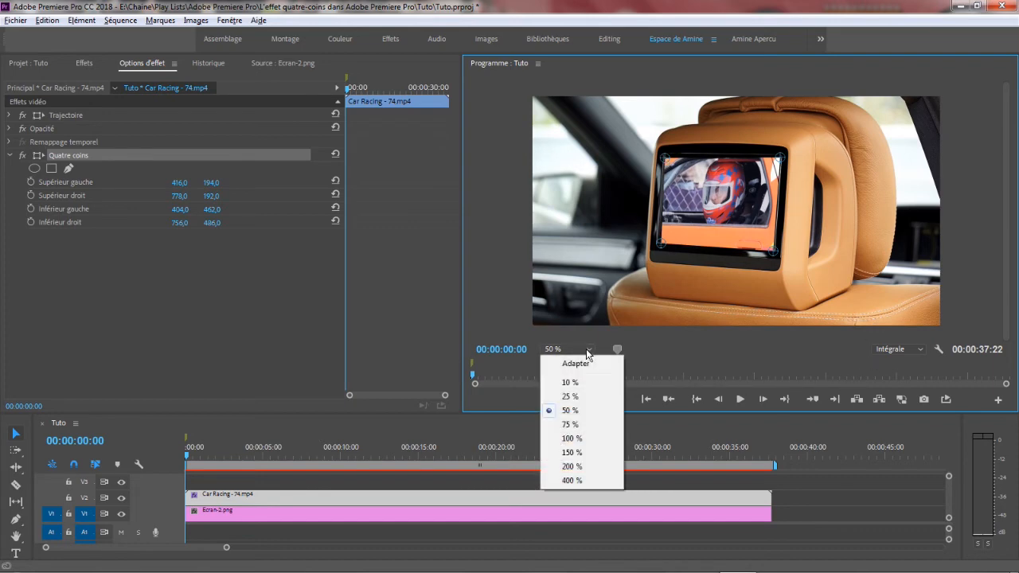
left_click(570, 480)
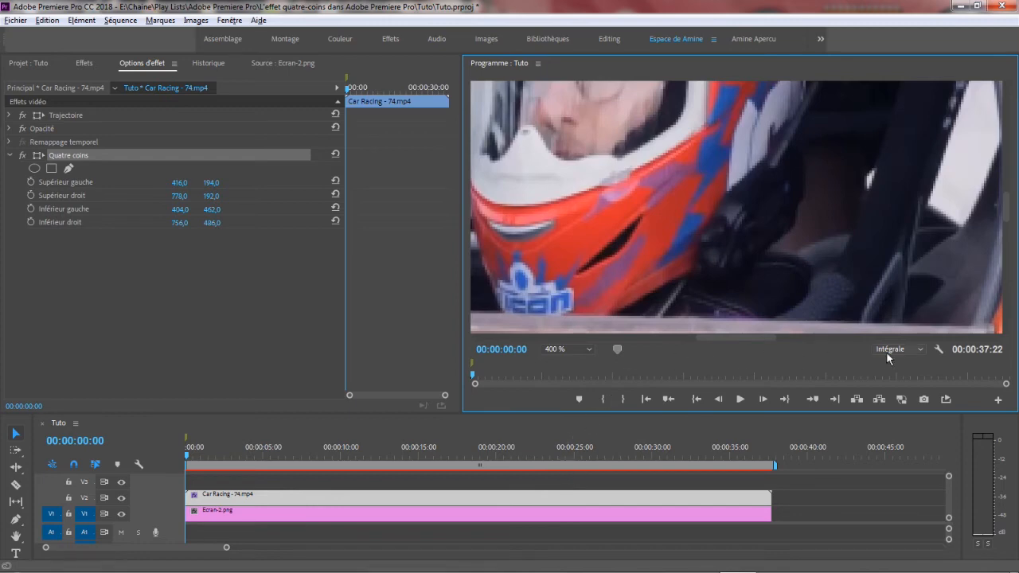
left_click_drag(744, 335, 682, 349)
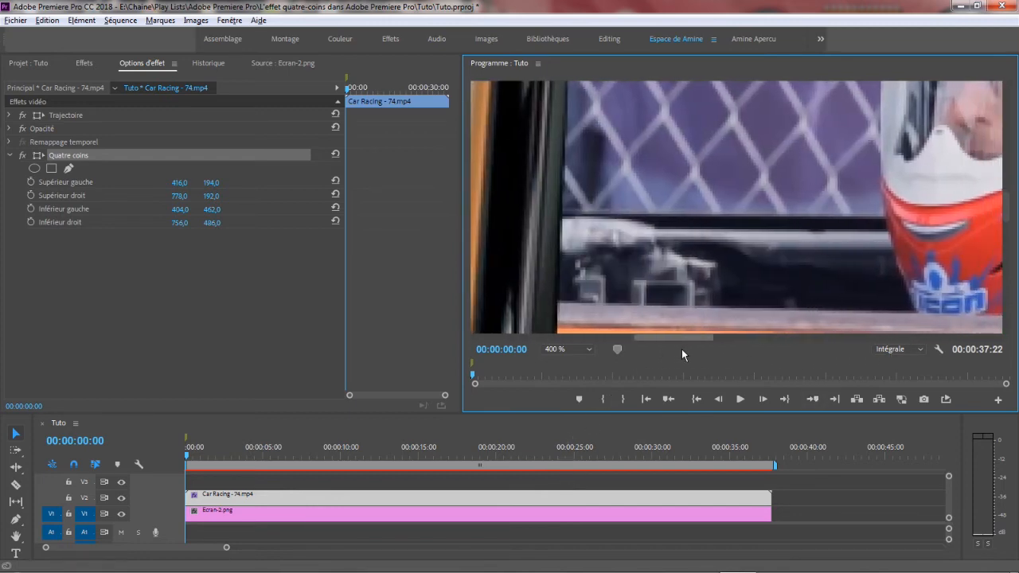
left_click_drag(1006, 205, 1009, 227)
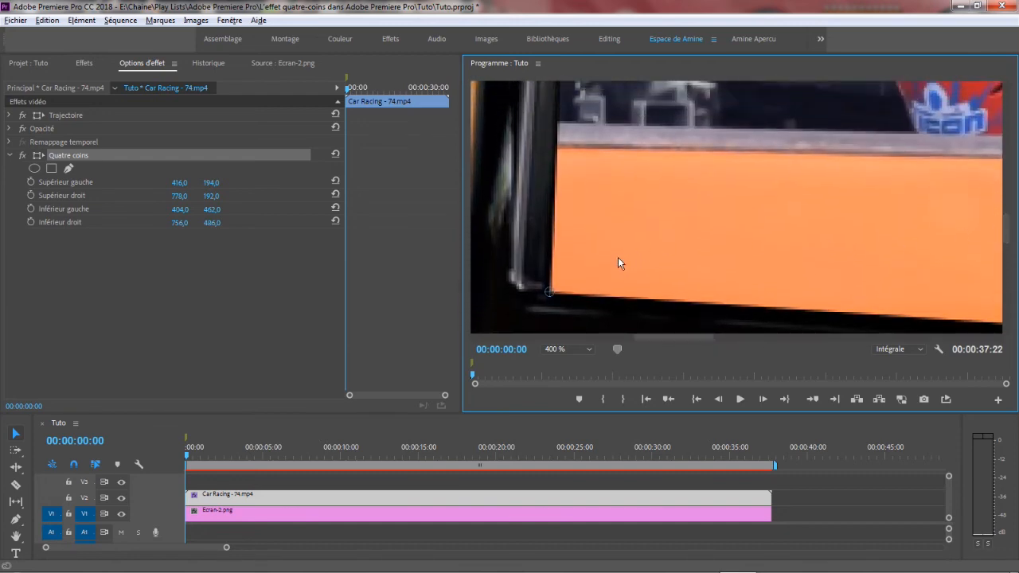
left_click(590, 352)
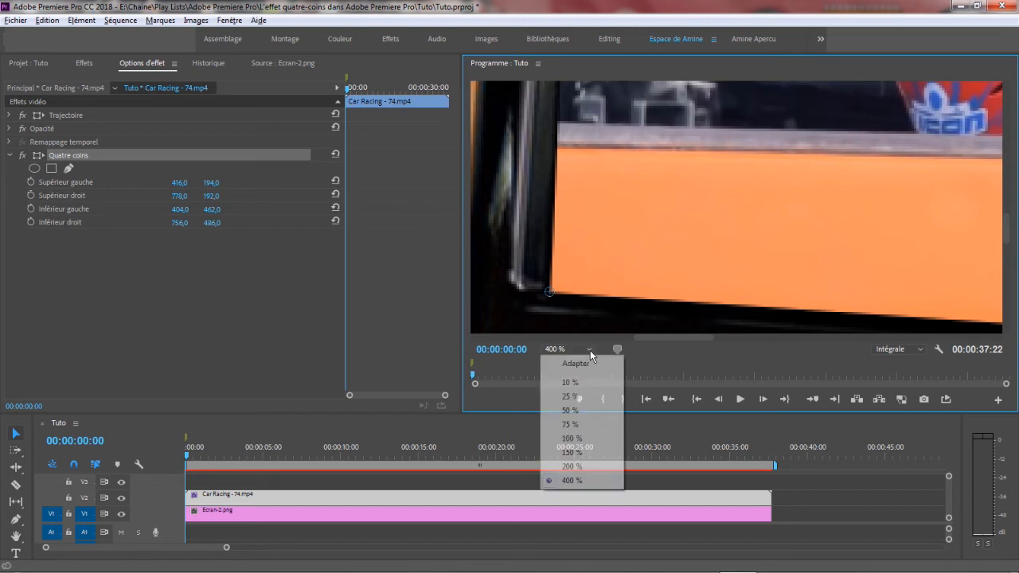
left_click(578, 490)
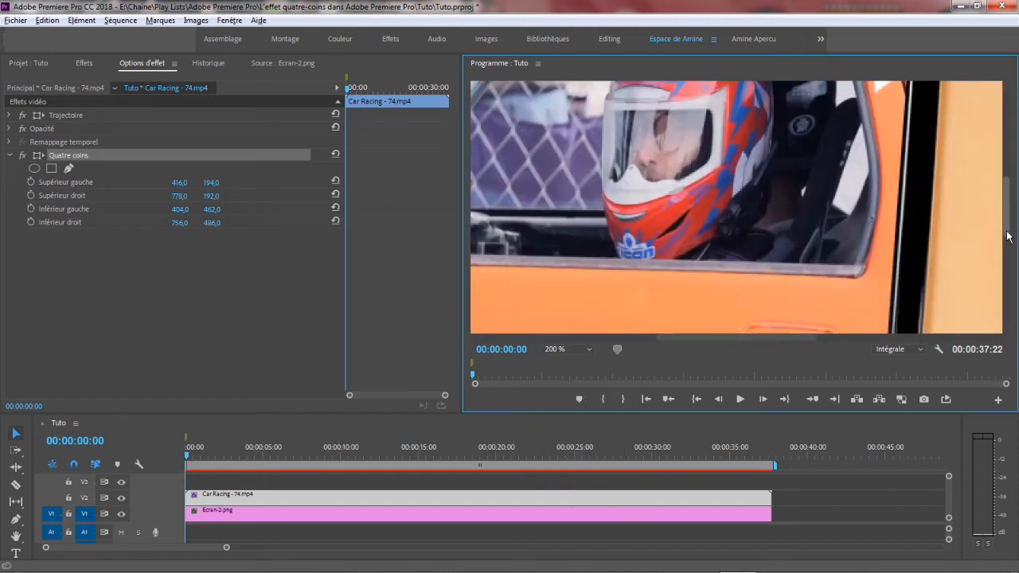
left_click_drag(1007, 235, 1007, 259)
mouse_move(893, 263)
left_mouse_down()
mouse_move(867, 234)
mouse_move(890, 278)
left_mouse_up()
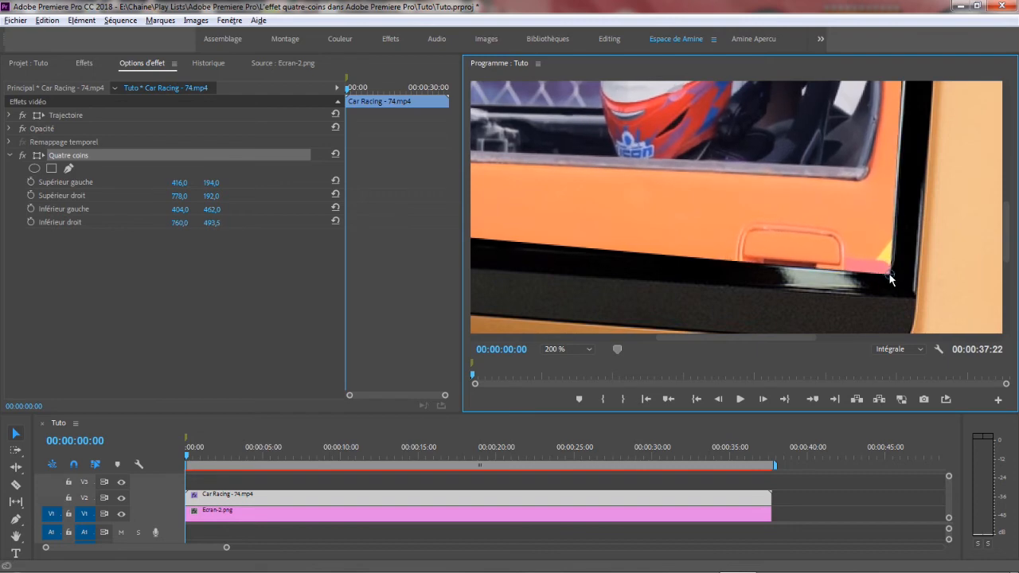
Refine the Quatre coins corners on the headrest screen: lower-left about 386.5, 466.5; upper-left about 406, 176.5; upper-right about 784, 178
left_click_drag(727, 338, 684, 338)
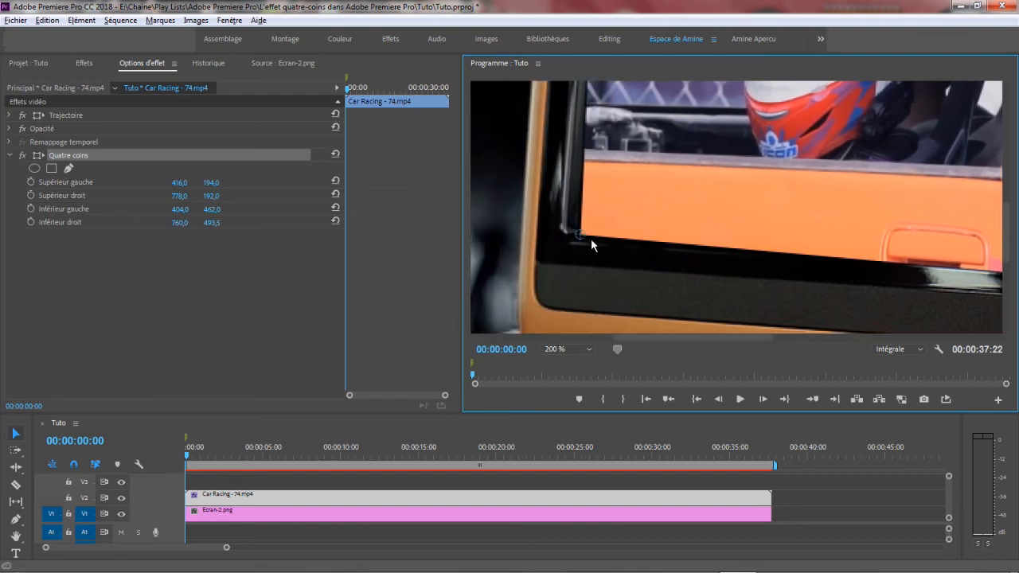
left_click_drag(579, 231, 557, 238)
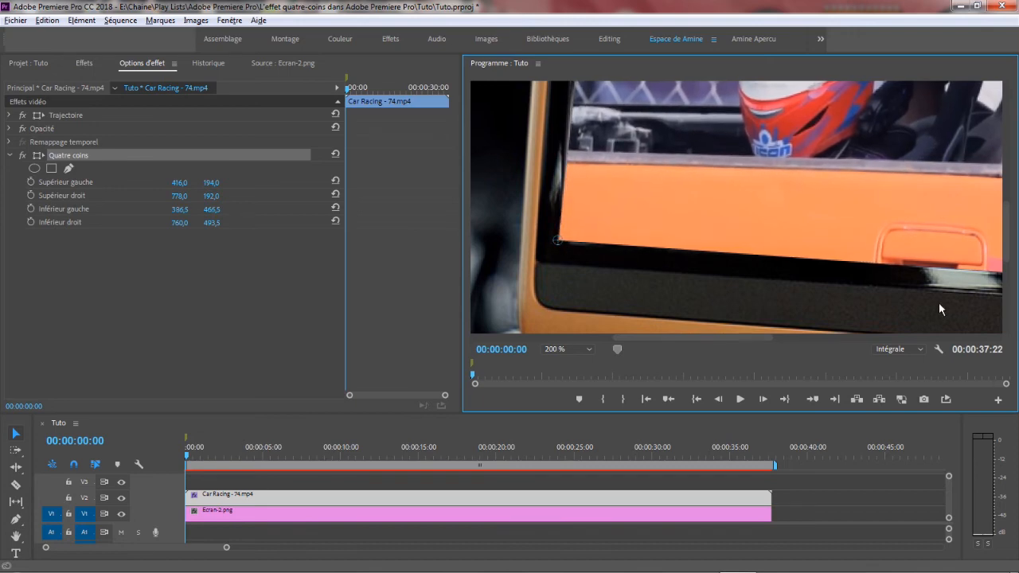
left_click_drag(1008, 252, 858, 179)
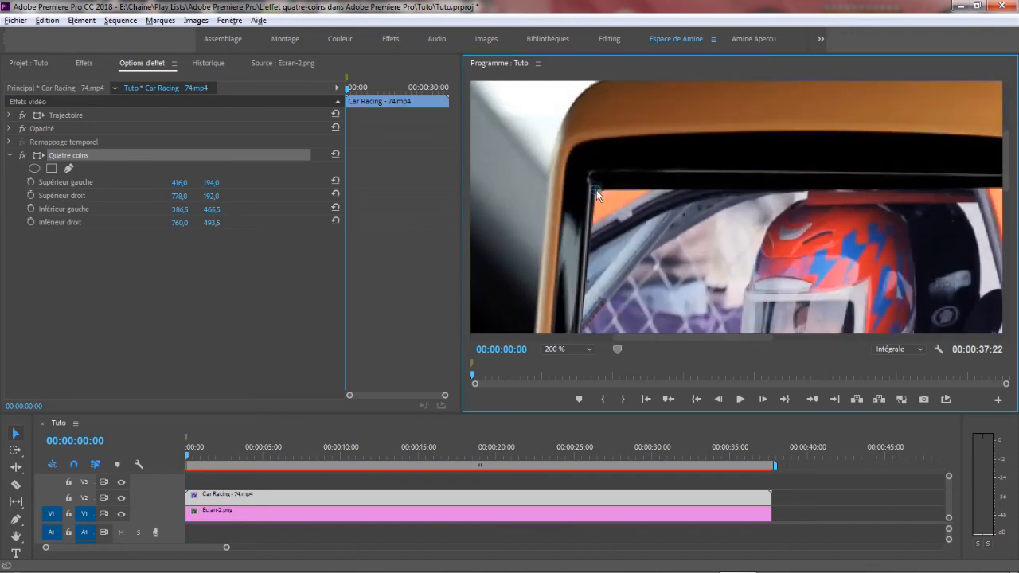
left_click_drag(596, 189, 582, 171)
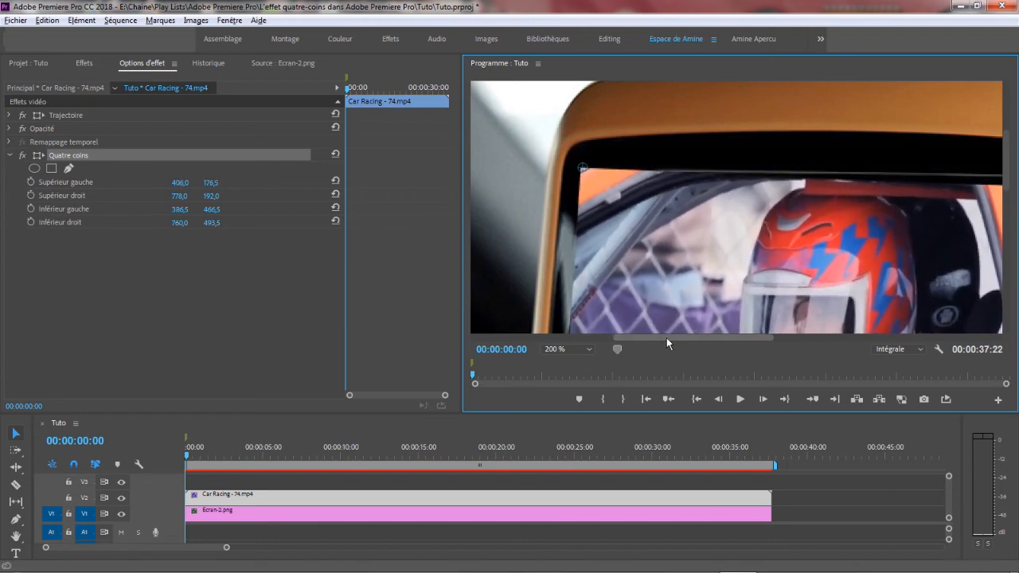
left_click_drag(667, 337, 776, 338)
left_click_drag(695, 189, 698, 174)
Check the pinned video at 150%, 100% and 75% magnification, playing the sequence to about 00:00:11:00
left_click(589, 348)
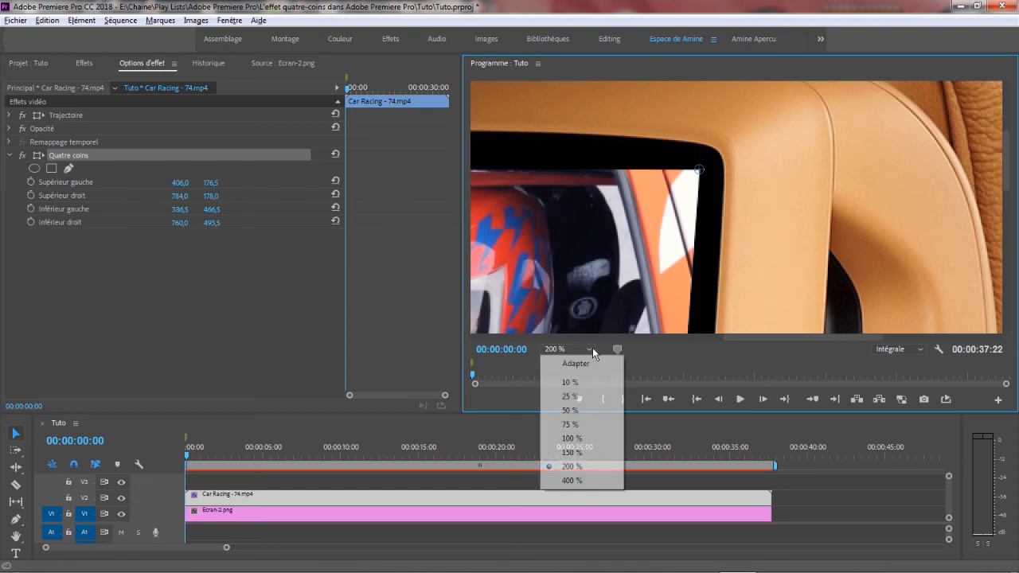
left_click(571, 451)
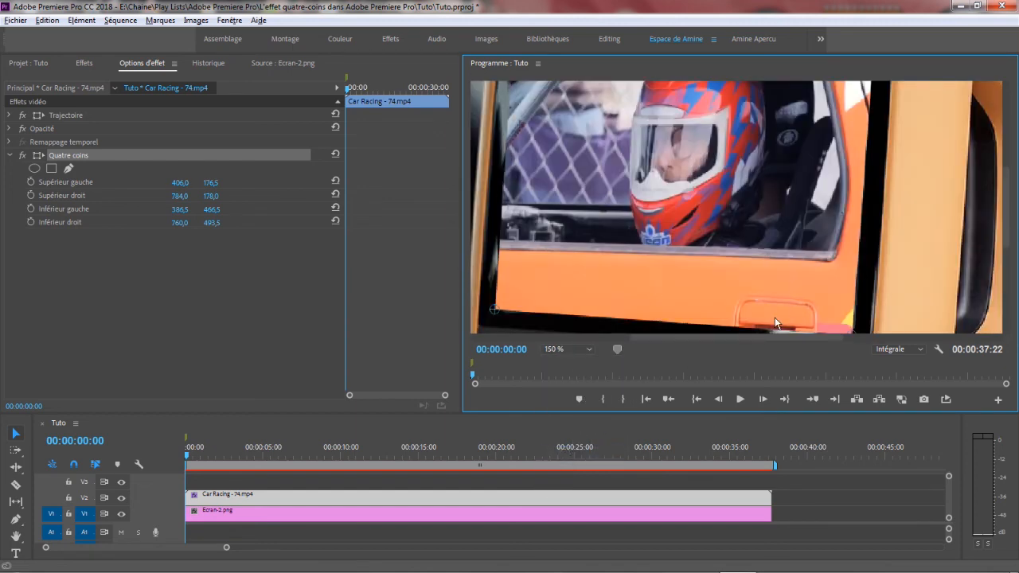
left_click(595, 349)
left_click(571, 440)
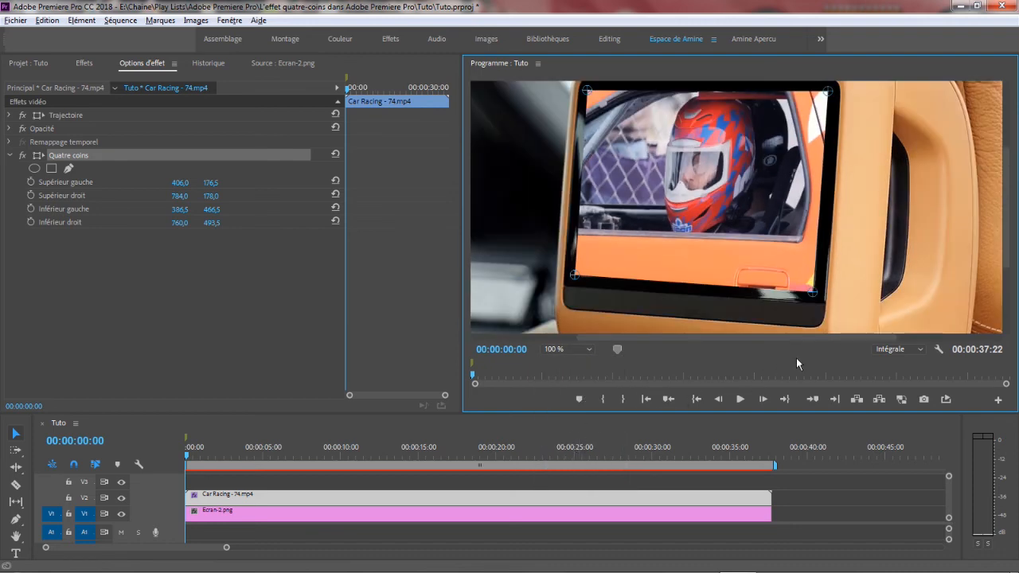
left_click(593, 348)
left_click(571, 426)
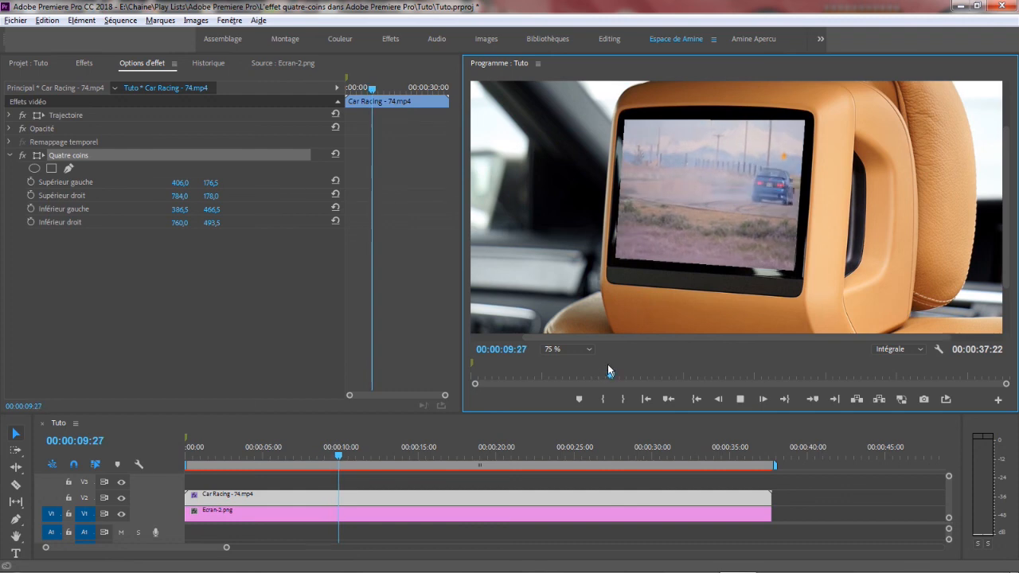
left_click(740, 399)
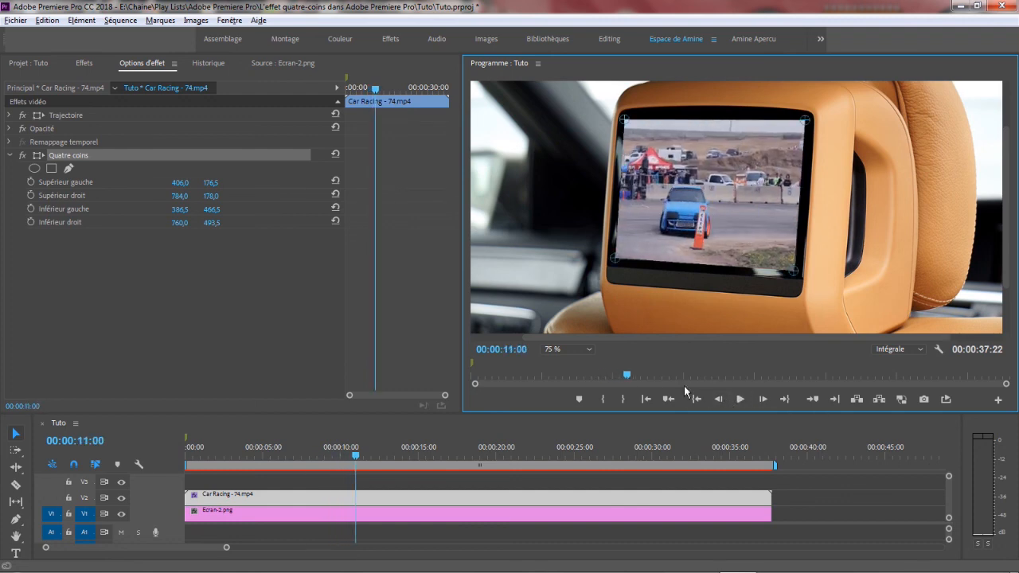
Fit the whole frame in the program monitor (Adapter) and play the sequence from the start
left_click(589, 349)
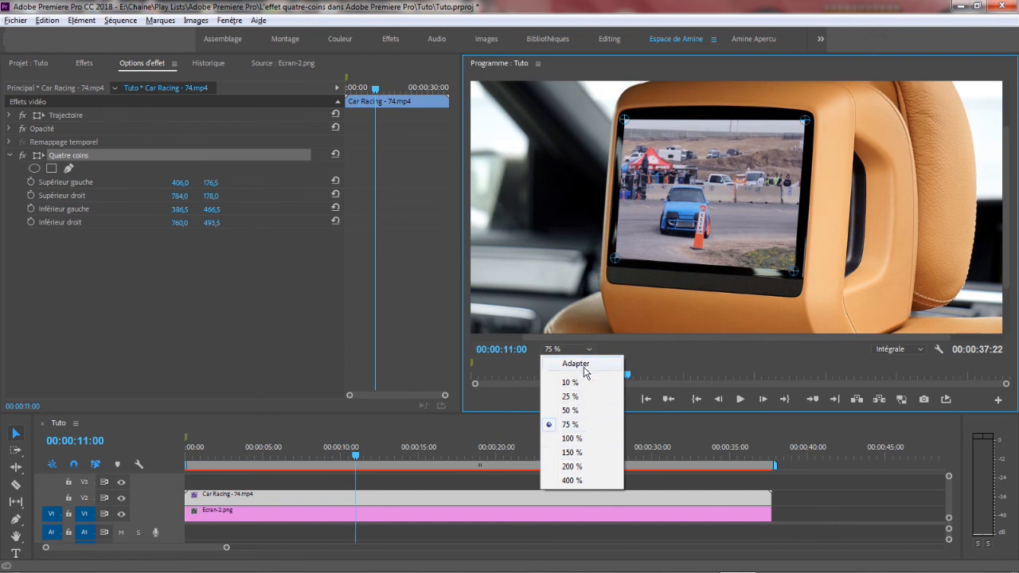
left_click(583, 363)
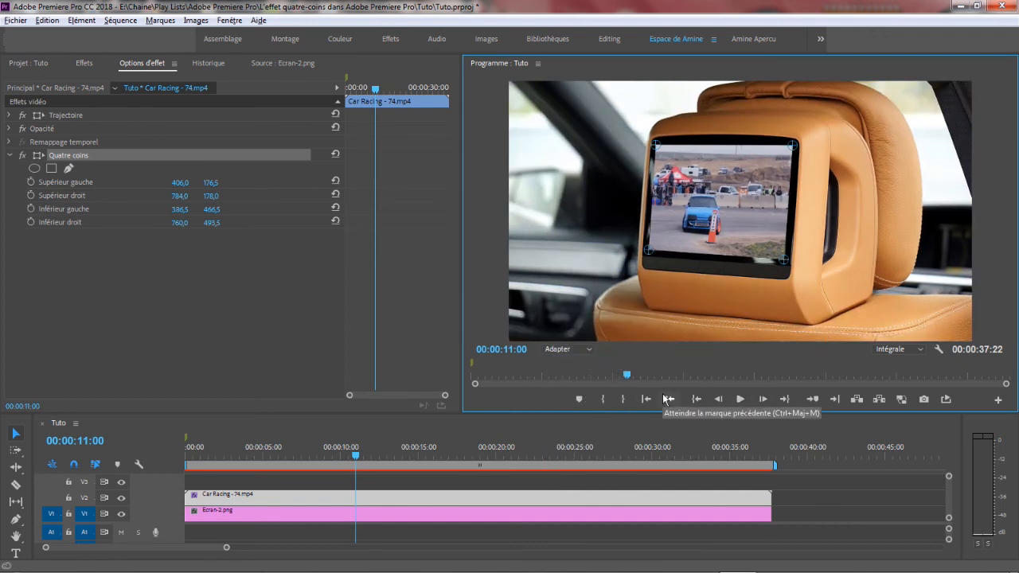
left_click(696, 399)
left_click(741, 399)
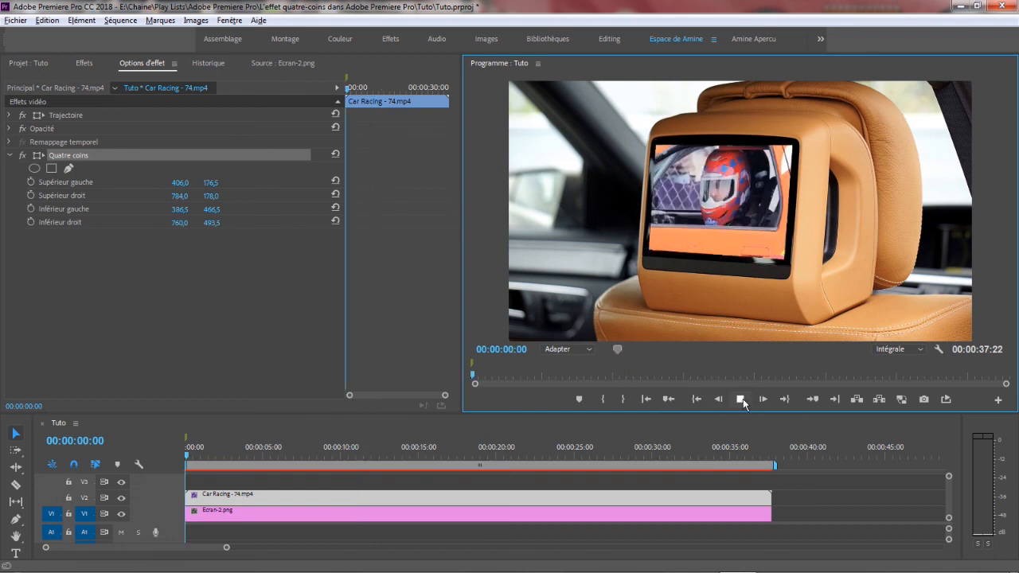